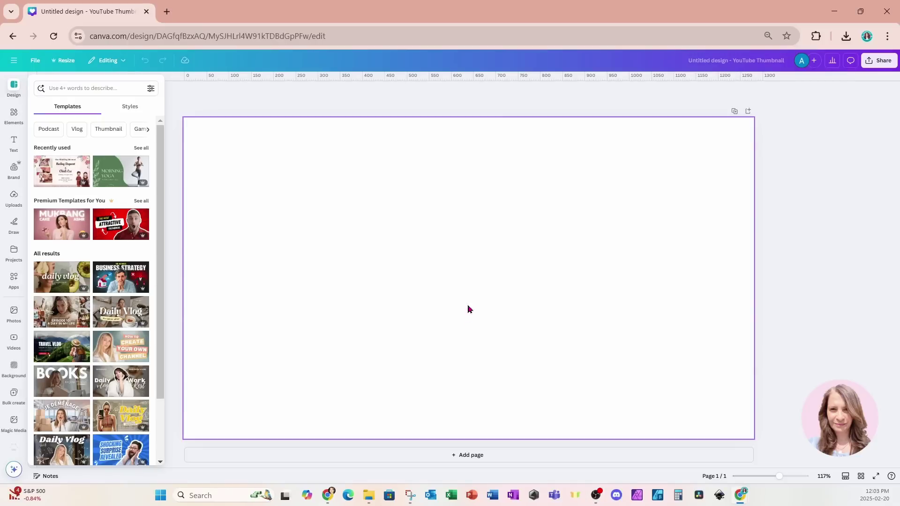
# Add the green-sweater woman photo from recently used elements and remove its background
pyautogui.click(15, 117)
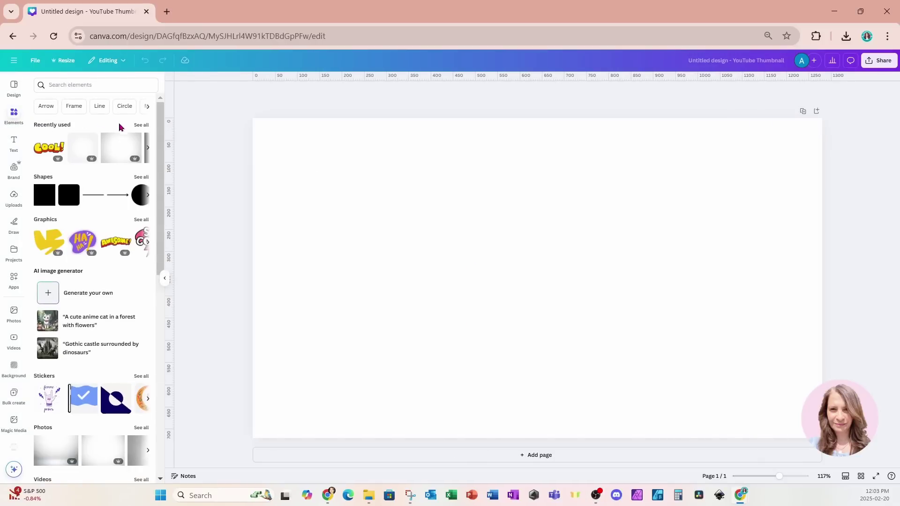
pyautogui.click(141, 125)
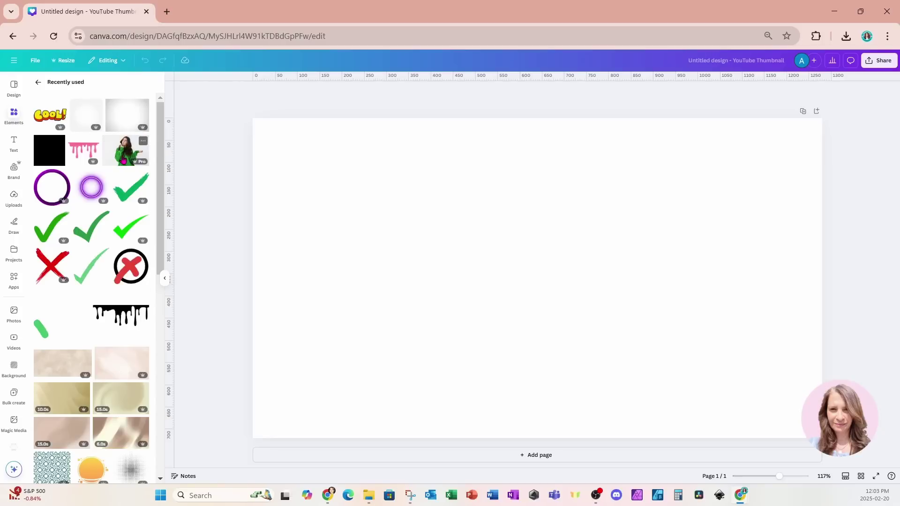
pyautogui.click(126, 151)
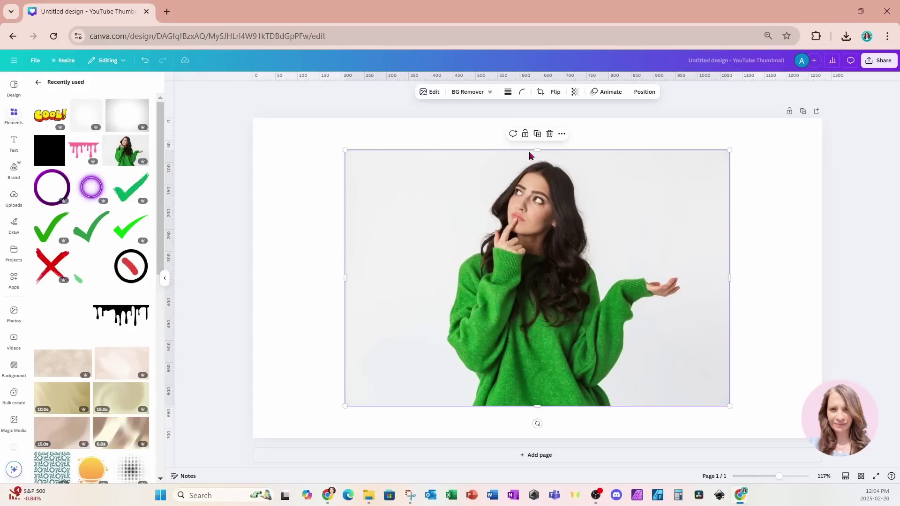
pyautogui.click(464, 94)
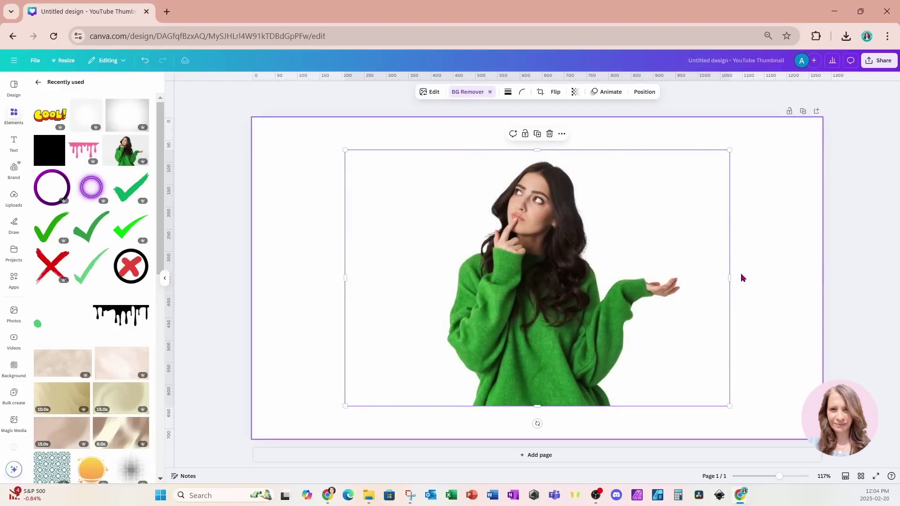
pyautogui.click(14, 114)
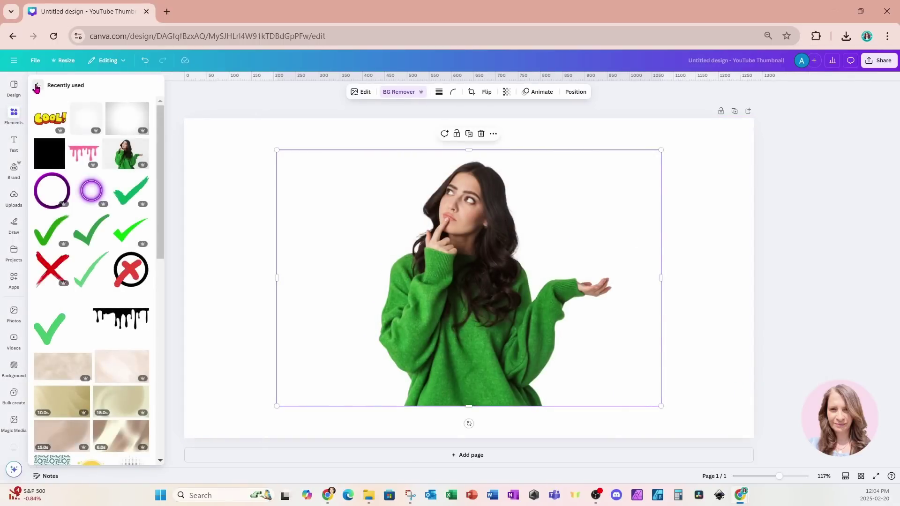
# Search elements for 'dripping' and add the pink drip graphic to the page
pyautogui.click(14, 115)
pyautogui.click(59, 88)
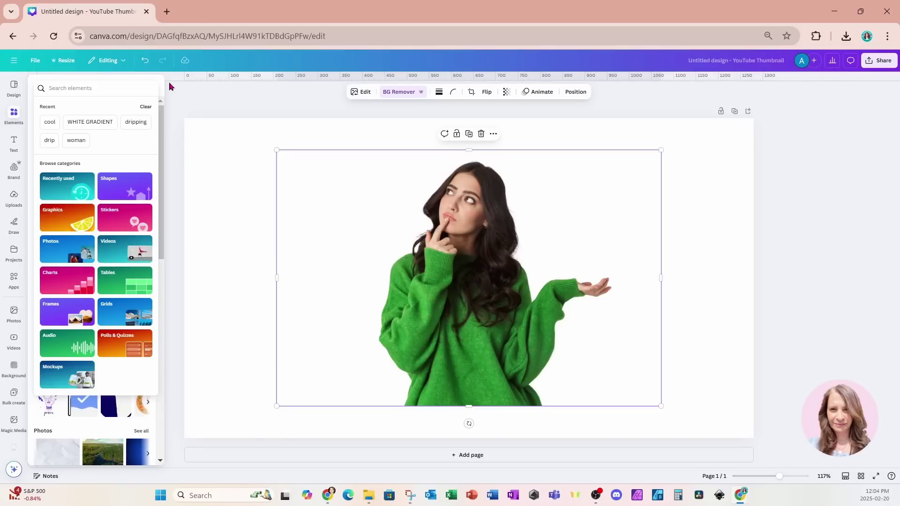
pyautogui.write('dripping')
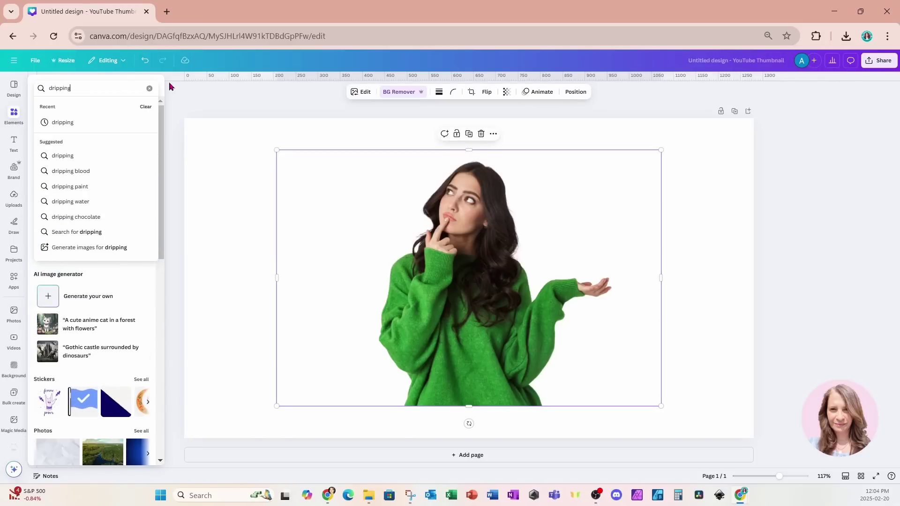
pyautogui.press('Return')
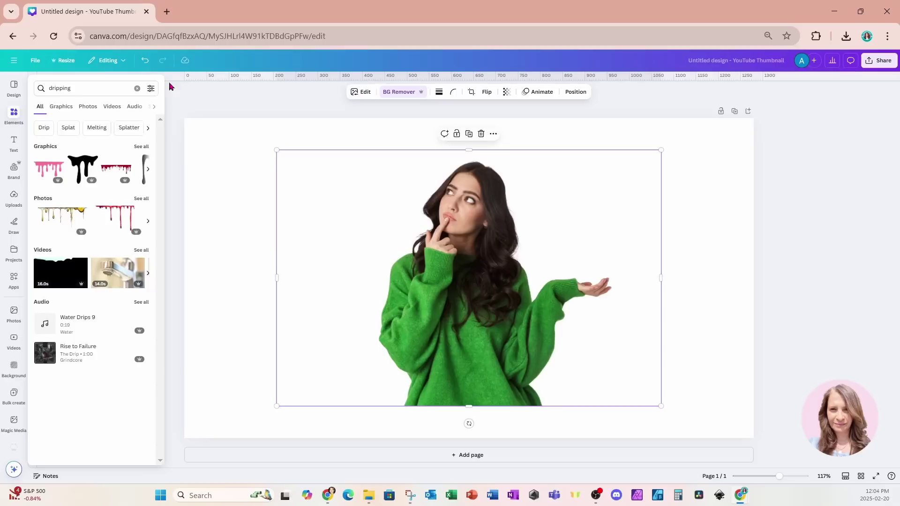
pyautogui.click(45, 172)
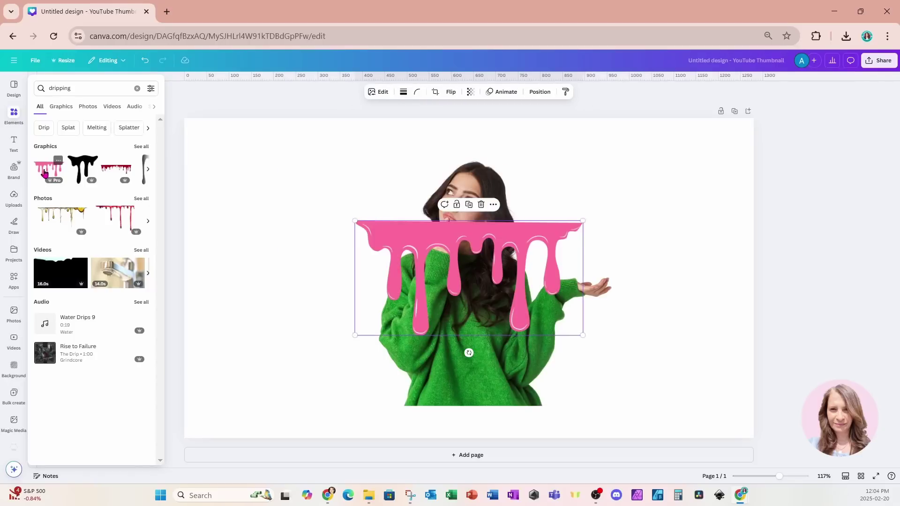
# Move and resize the pink drip to about 405 × 204 across the sweater's lower part
pyautogui.moveTo(427, 245); pyautogui.dragTo(471, 303)
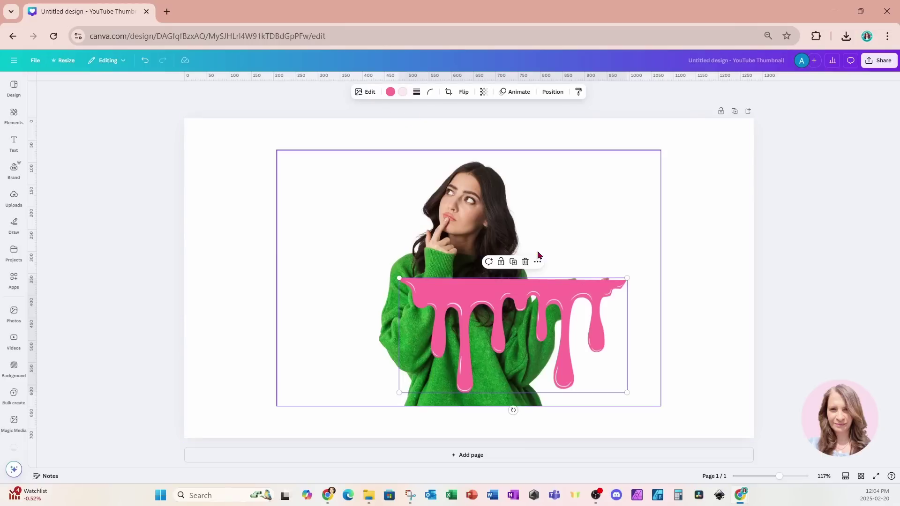
pyautogui.moveTo(486, 234); pyautogui.dragTo(511, 285)
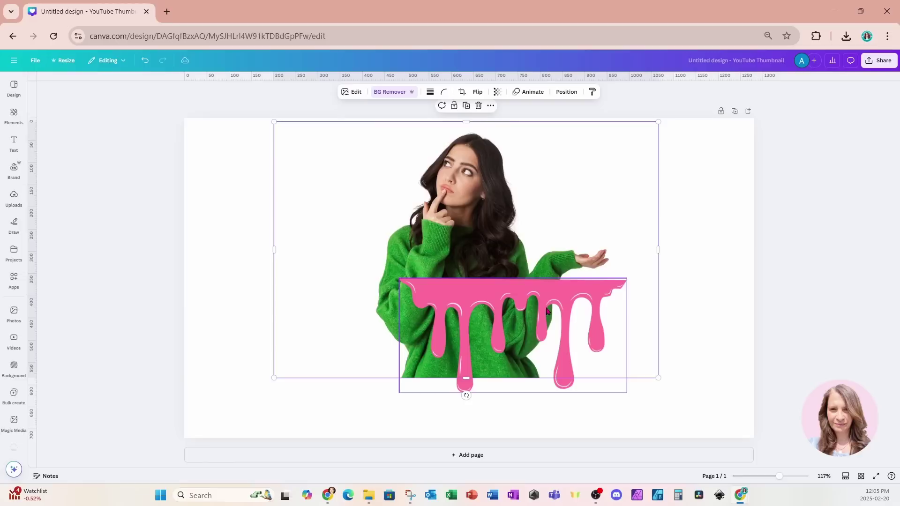
pyautogui.click(664, 378)
pyautogui.moveTo(573, 318); pyautogui.dragTo(552, 347)
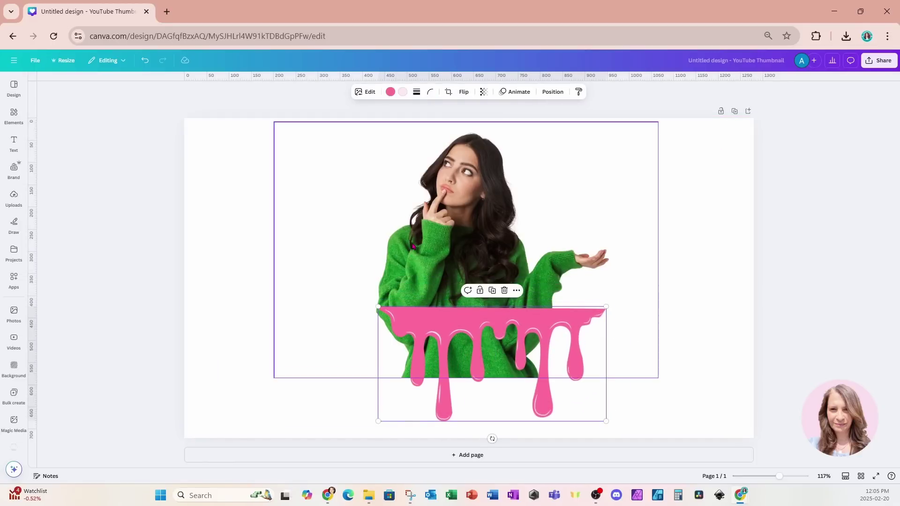
pyautogui.moveTo(606, 307); pyautogui.dragTo(539, 327)
pyautogui.moveTo(503, 369); pyautogui.dragTo(503, 338)
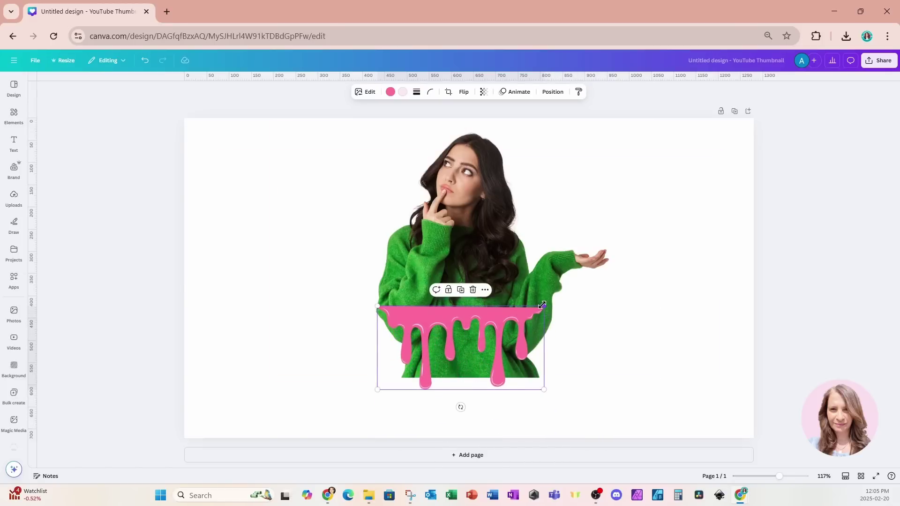
pyautogui.moveTo(543, 306); pyautogui.dragTo(553, 302)
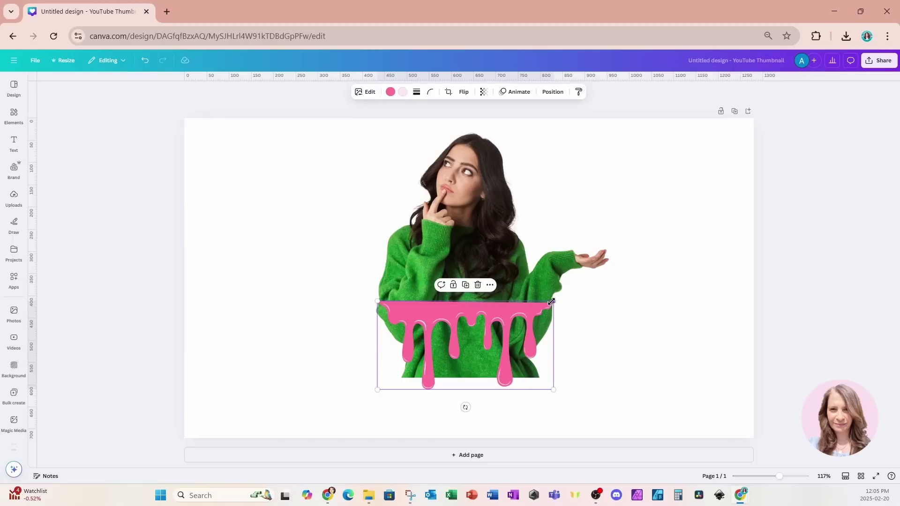
pyautogui.moveTo(551, 301); pyautogui.dragTo(500, 324)
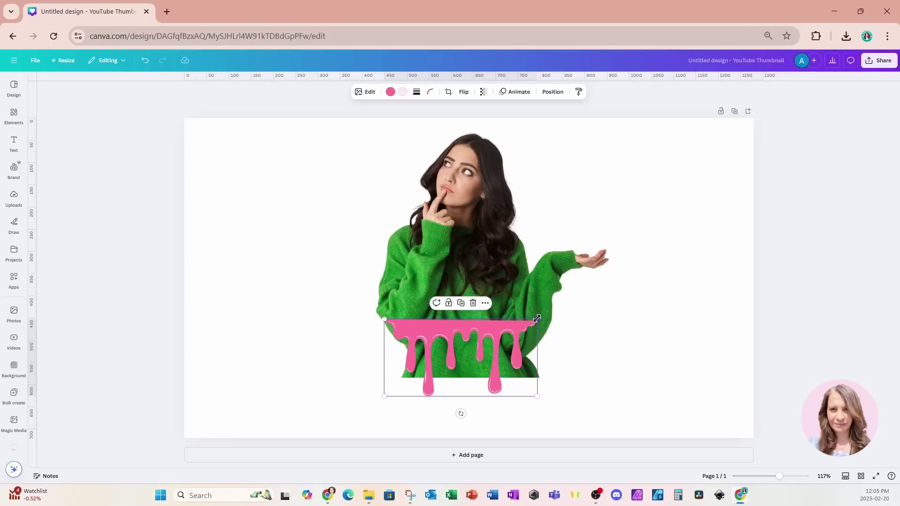
pyautogui.moveTo(518, 325); pyautogui.dragTo(562, 291)
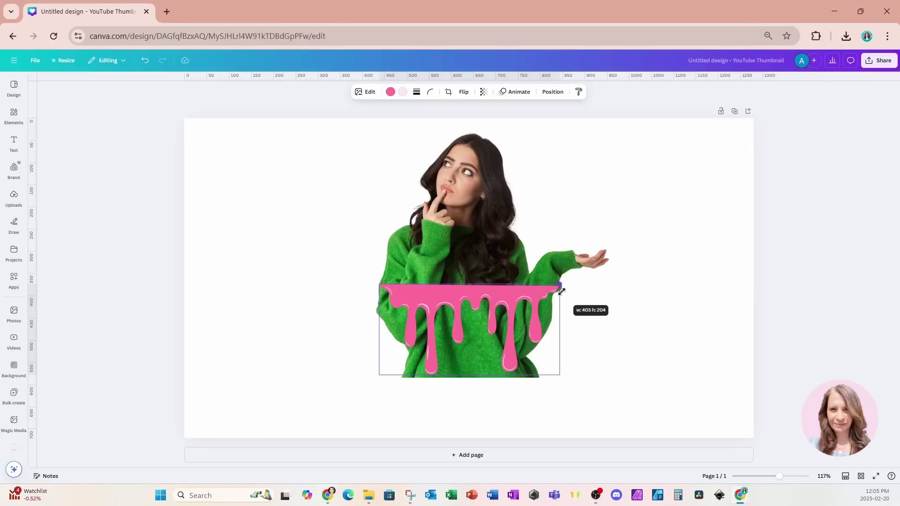
pyautogui.moveTo(562, 291); pyautogui.dragTo(564, 284)
# Undo the last change and trim the photo to 864 × 363, ending at the drips' top edge
pyautogui.click(598, 305)
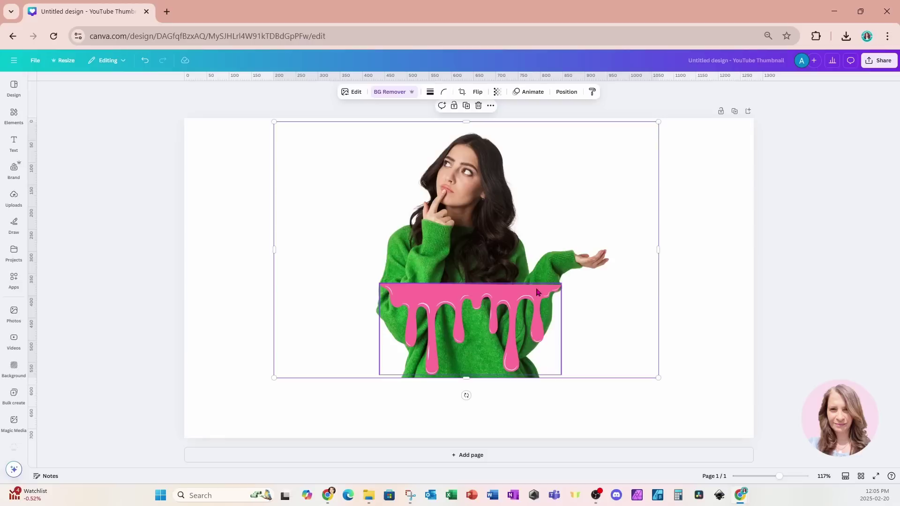
pyautogui.hotkey('ctrl', 'z')
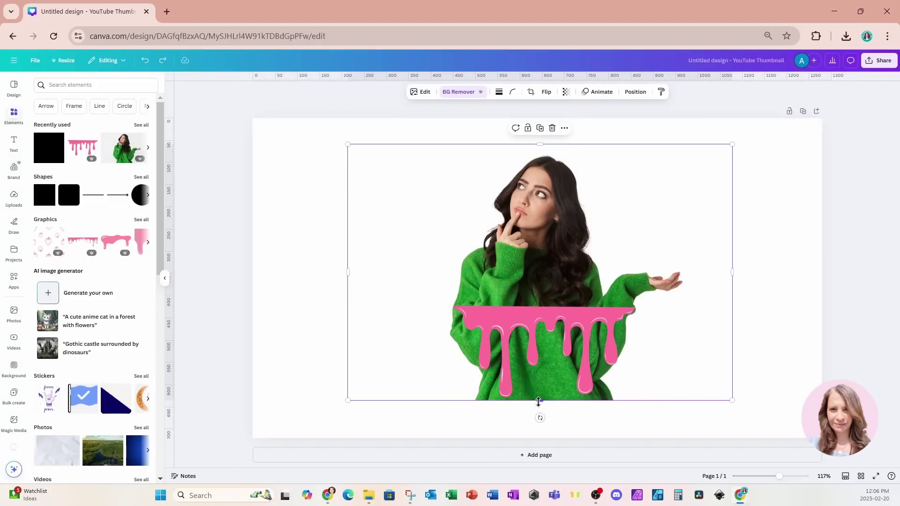
pyautogui.moveTo(538, 400); pyautogui.dragTo(543, 307)
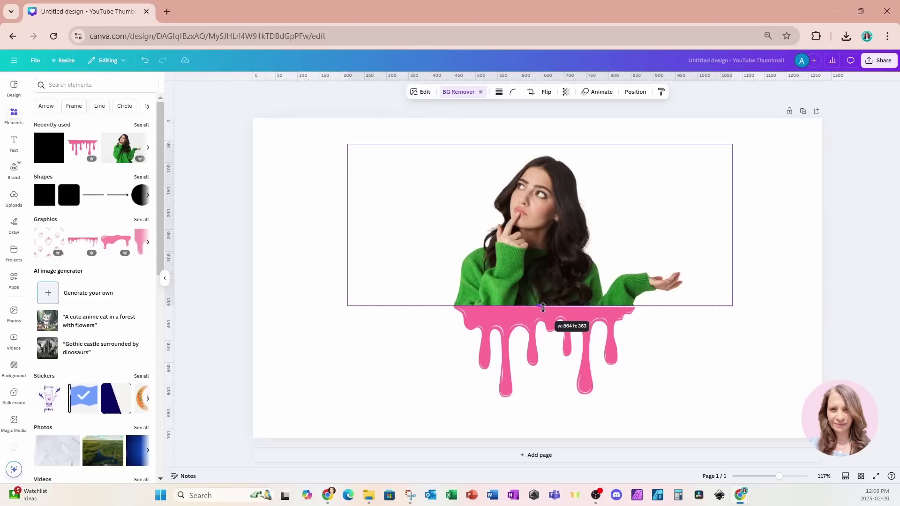
pyautogui.moveTo(542, 307); pyautogui.dragTo(543, 306)
pyautogui.click(719, 369)
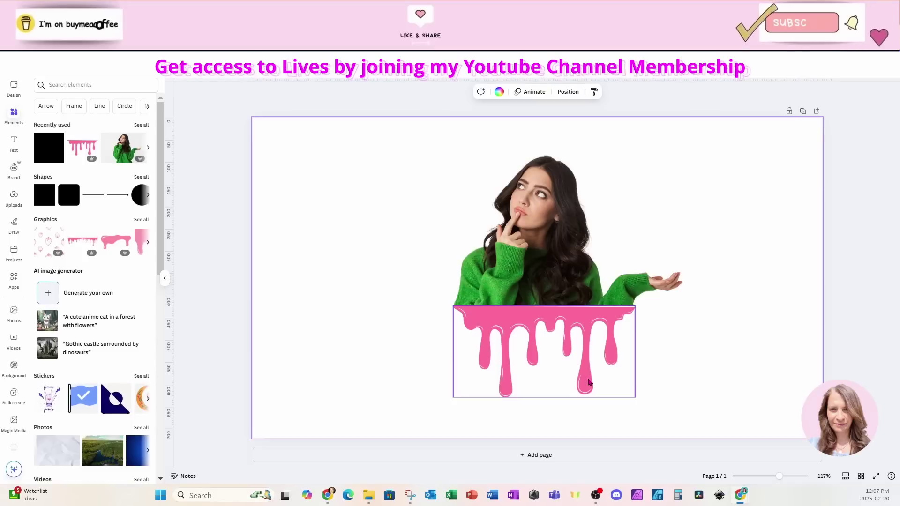
pyautogui.click(563, 363)
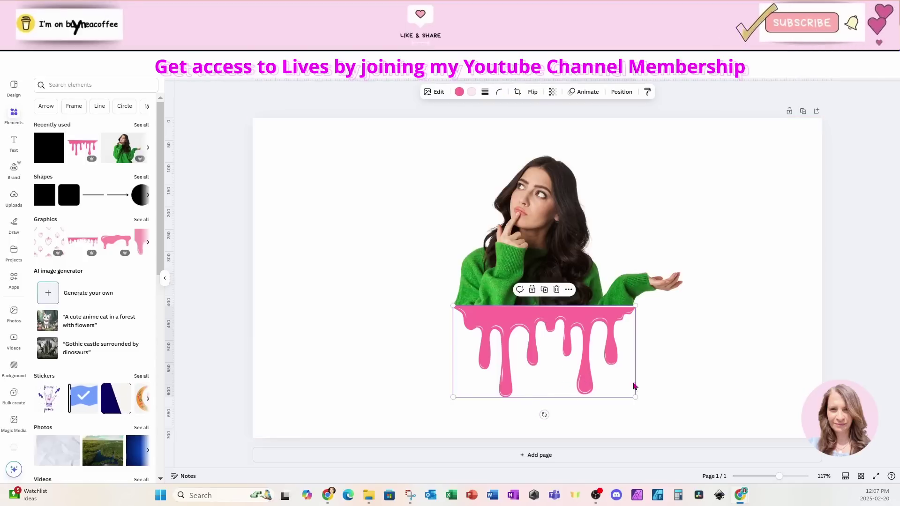
pyautogui.press('Up')
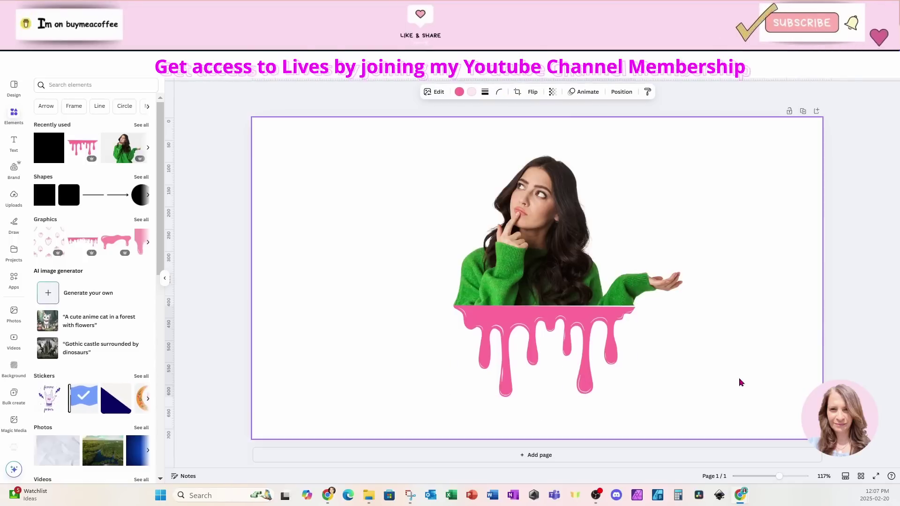
# Duplicate the page and cover the woman on page 2 with a square of about 681 × 643
pyautogui.click(739, 382)
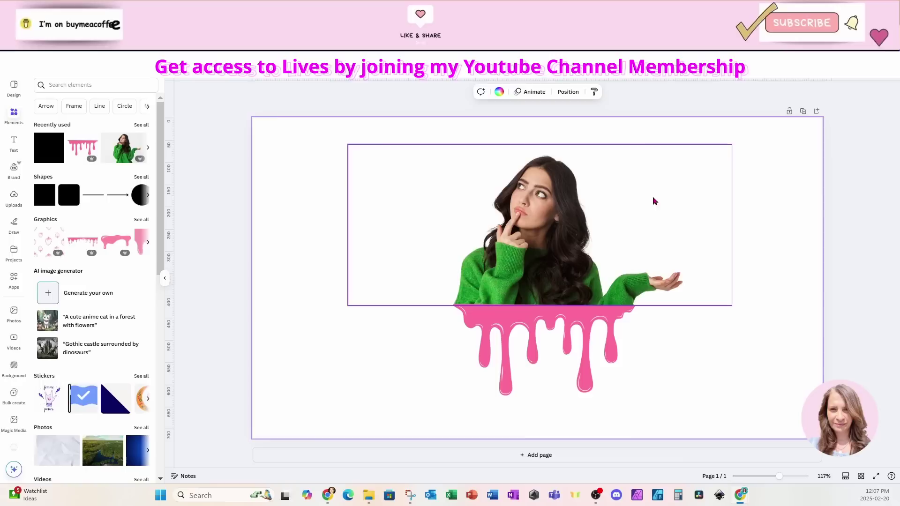
pyautogui.click(803, 113)
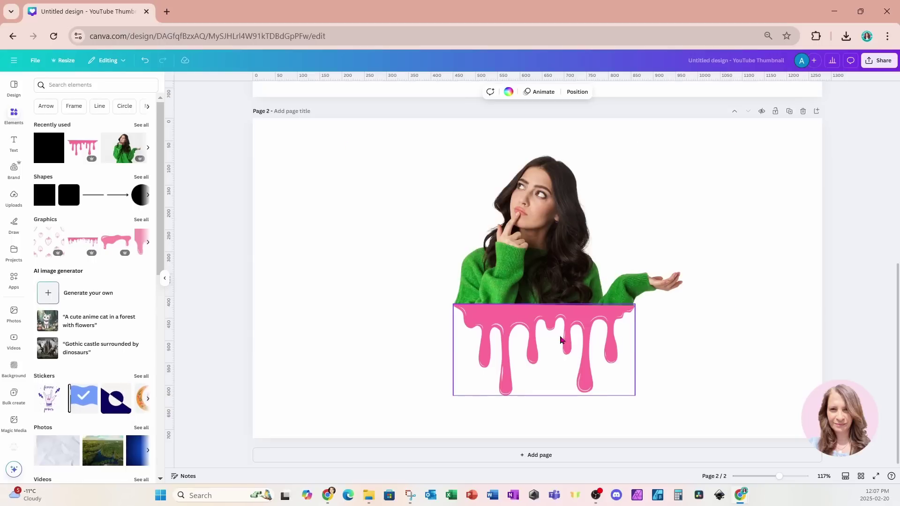
pyautogui.click(45, 154)
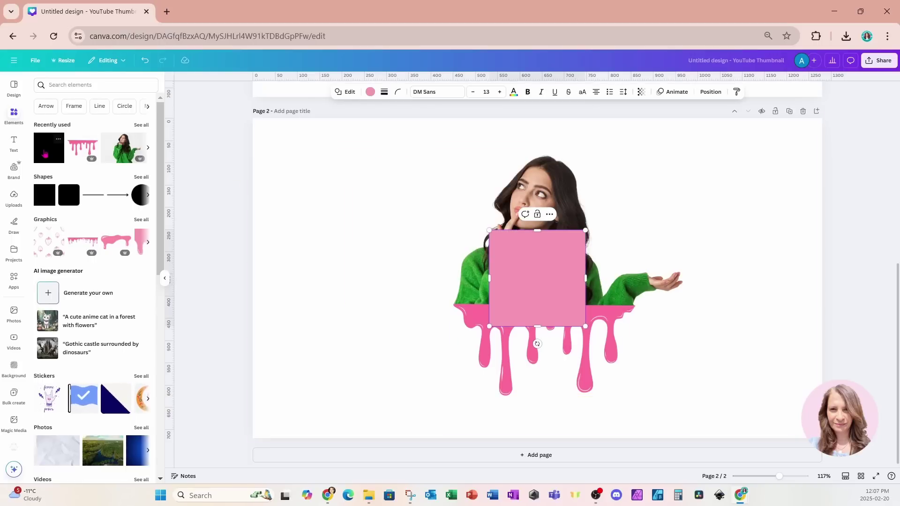
pyautogui.click(529, 302)
pyautogui.moveTo(538, 304); pyautogui.dragTo(450, 209)
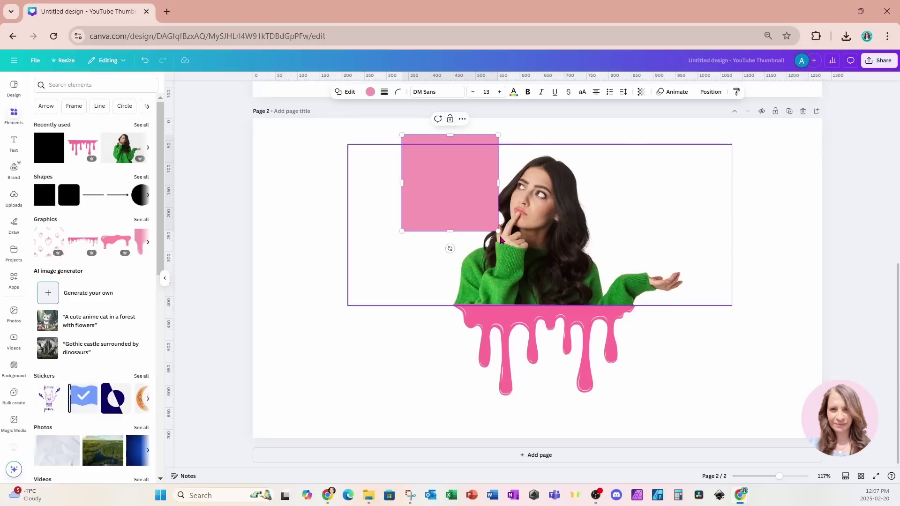
pyautogui.moveTo(498, 231); pyautogui.dragTo(708, 425)
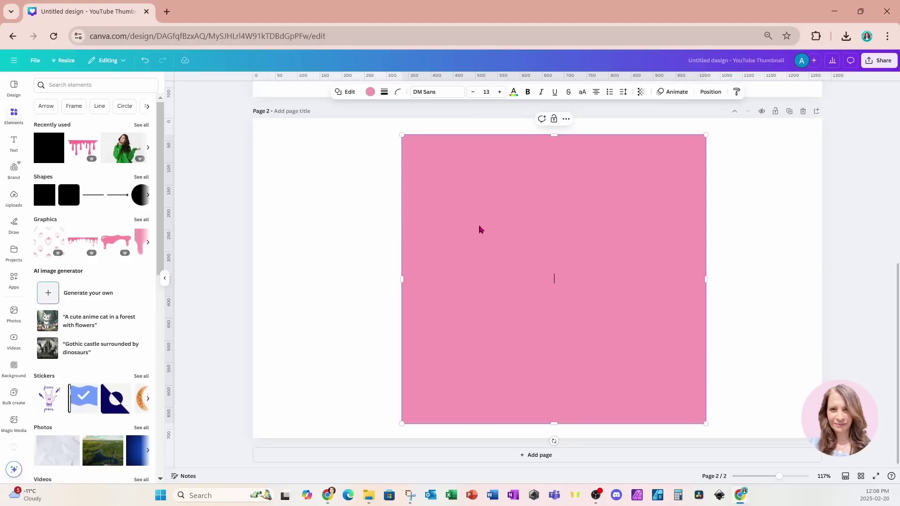
# Make the square black and send it backward twice, behind the woman photo
pyautogui.click(370, 92)
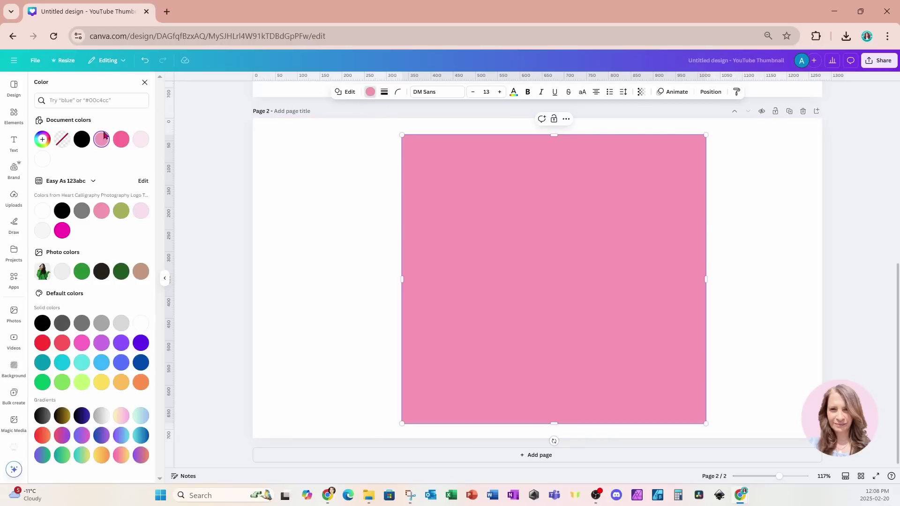
pyautogui.click(85, 142)
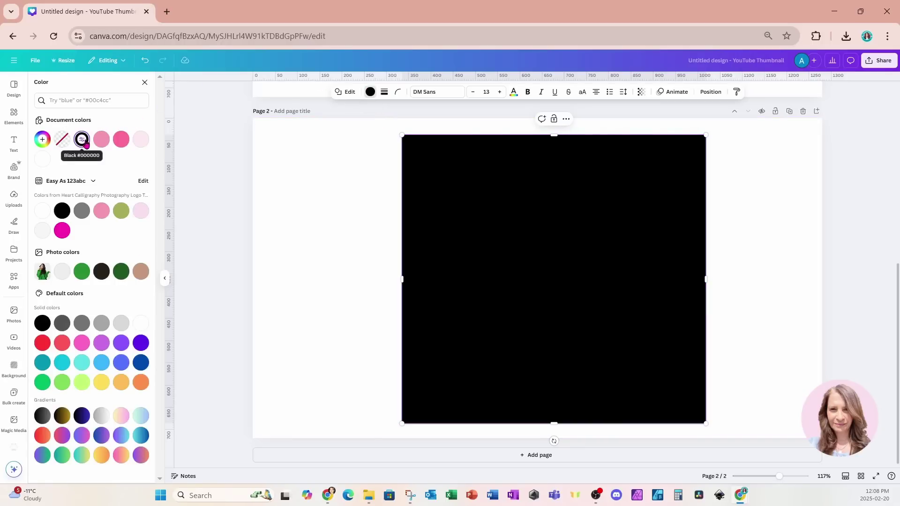
pyautogui.click(711, 92)
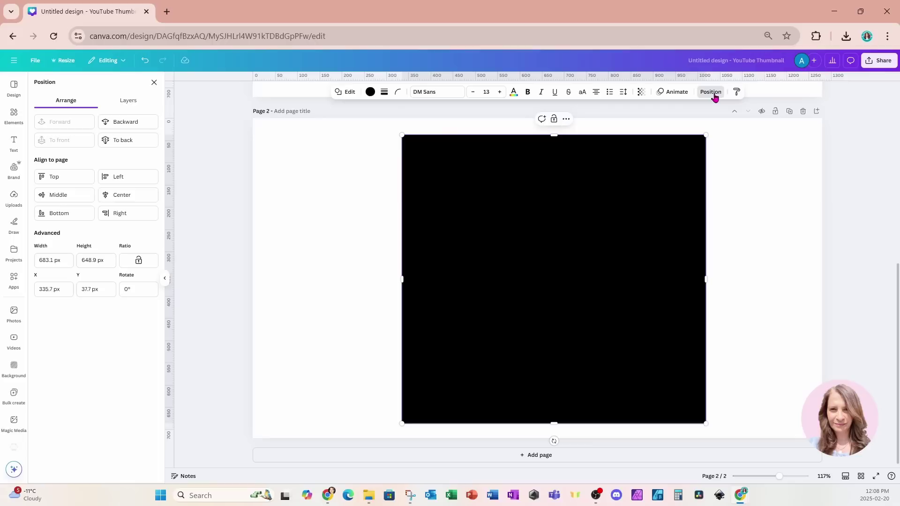
pyautogui.click(139, 125)
pyautogui.click(137, 123)
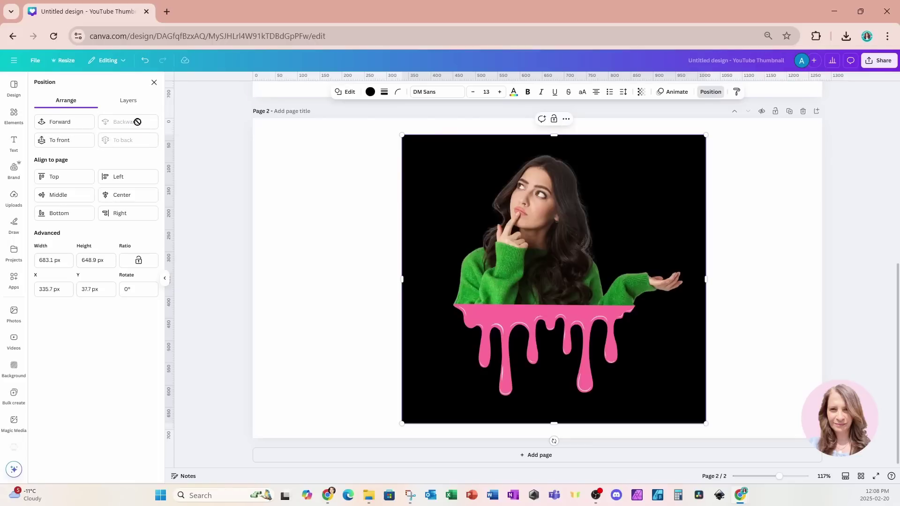
# Recolour the pink drip to white
pyautogui.click(587, 333)
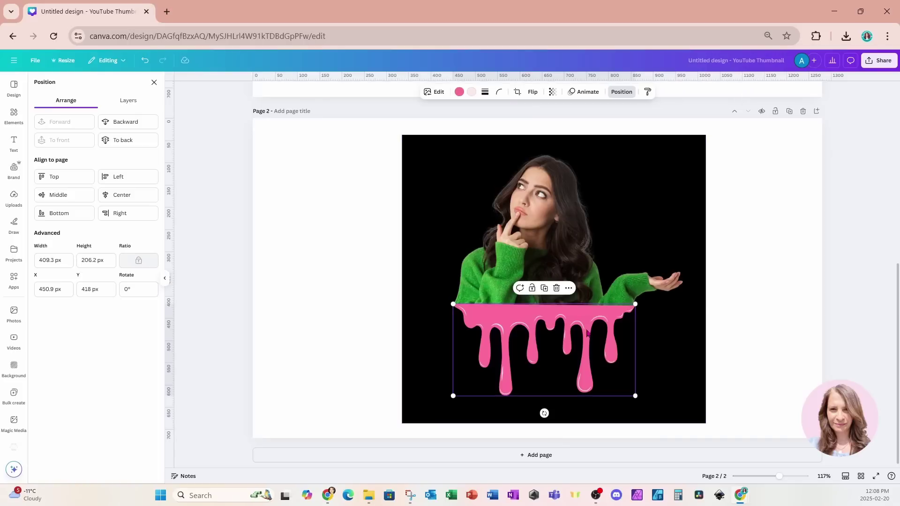
pyautogui.click(459, 93)
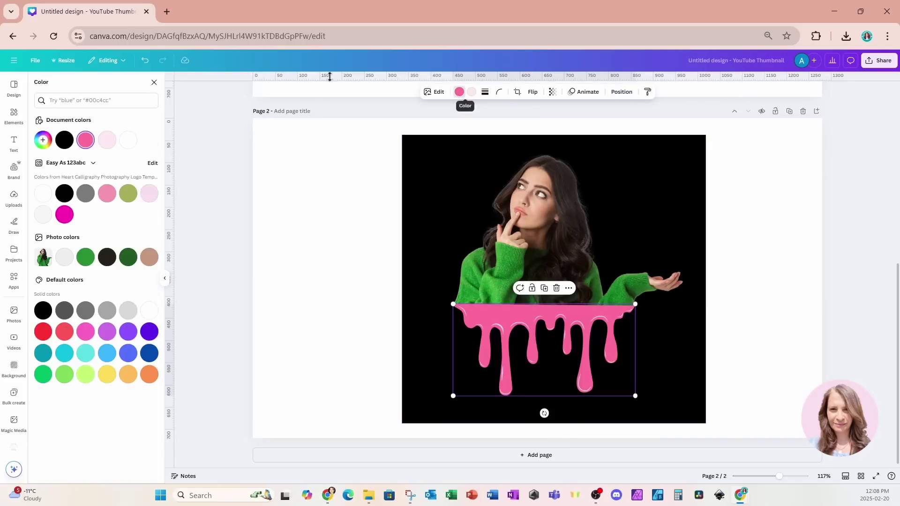
pyautogui.click(128, 140)
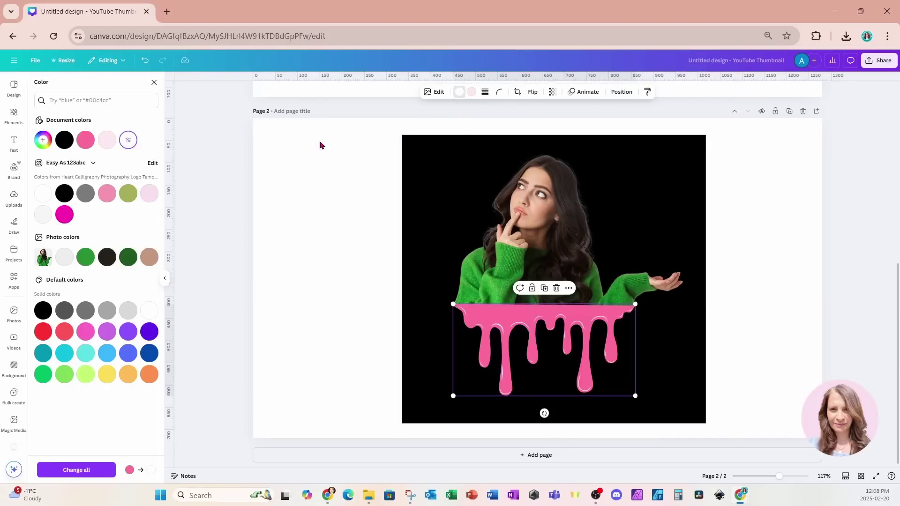
pyautogui.click(471, 92)
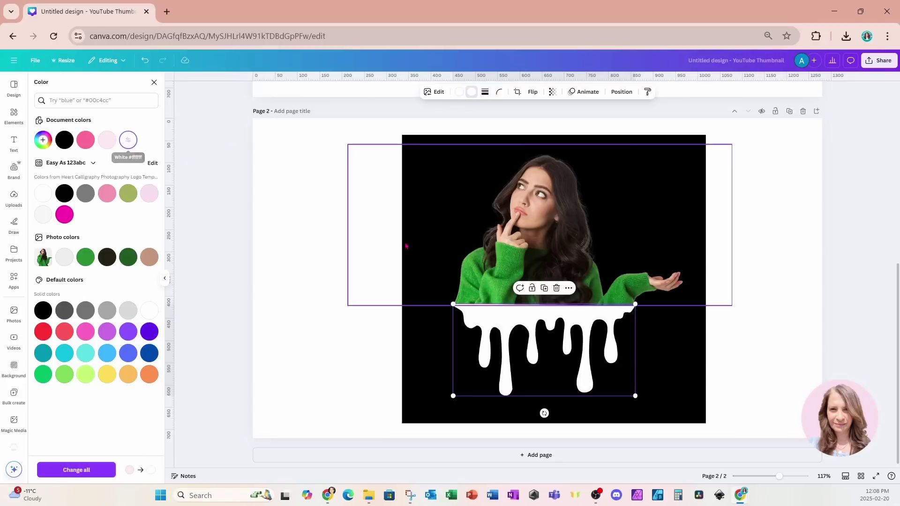
pyautogui.click(537, 226)
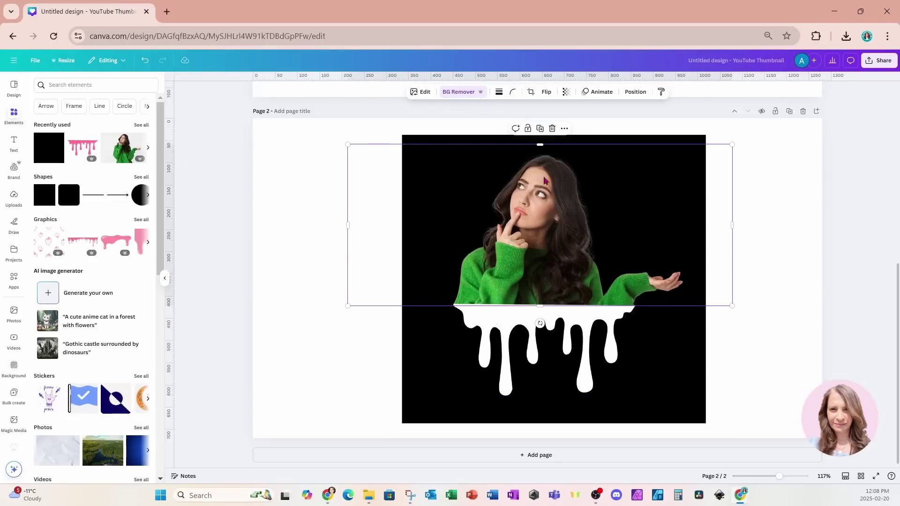
# Apply a custom duotone with white shadows and near-white highlights to the woman photo
pyautogui.click(420, 92)
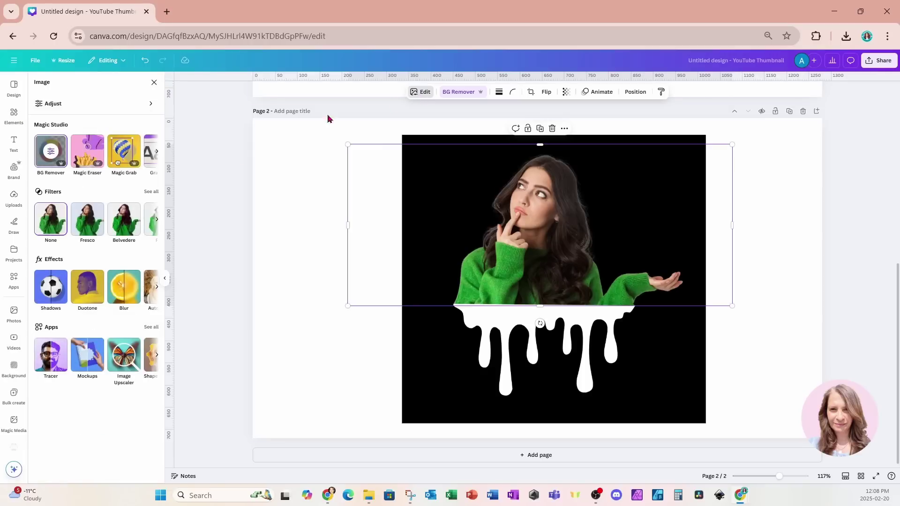
pyautogui.click(90, 292)
pyautogui.click(67, 171)
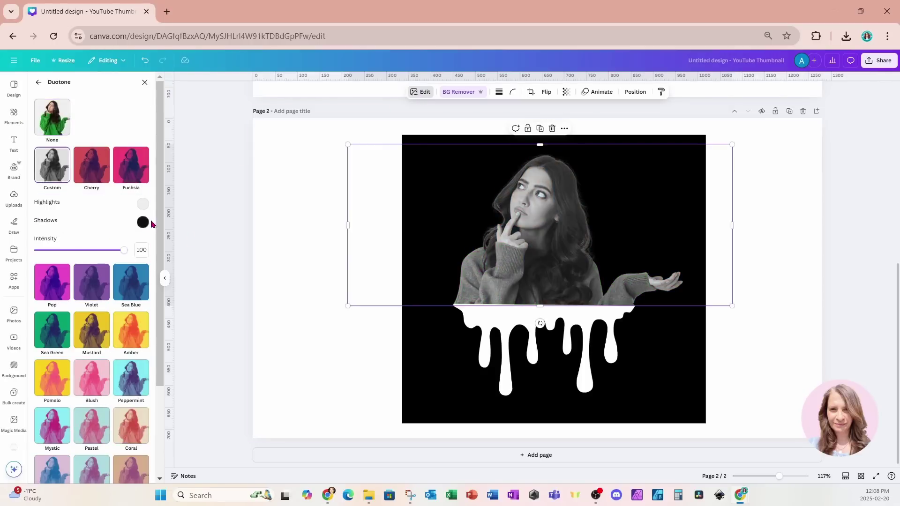
pyautogui.click(143, 223)
pyautogui.moveTo(147, 280); pyautogui.dragTo(145, 238)
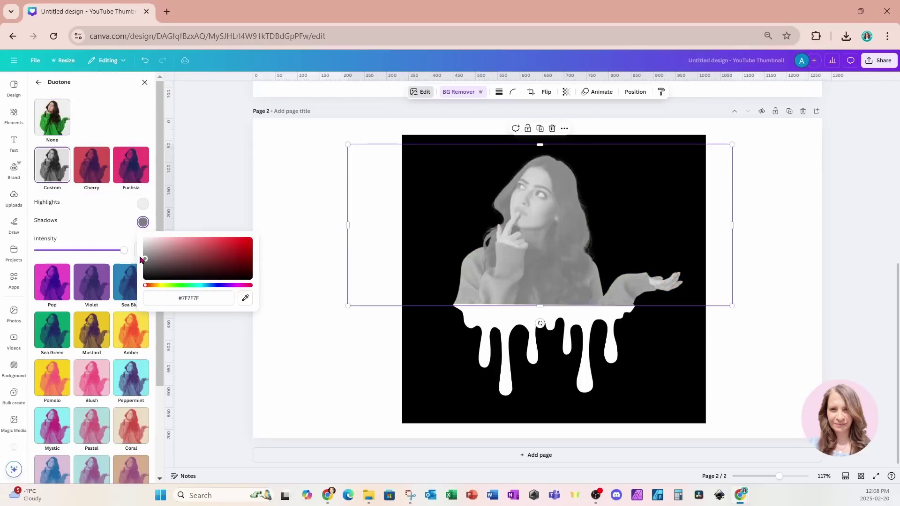
pyautogui.click(144, 204)
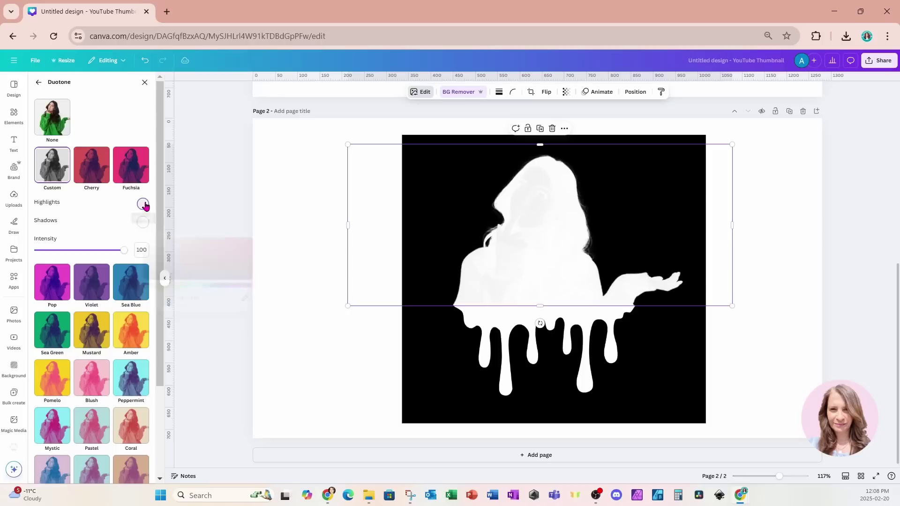
pyautogui.moveTo(147, 228); pyautogui.dragTo(146, 221)
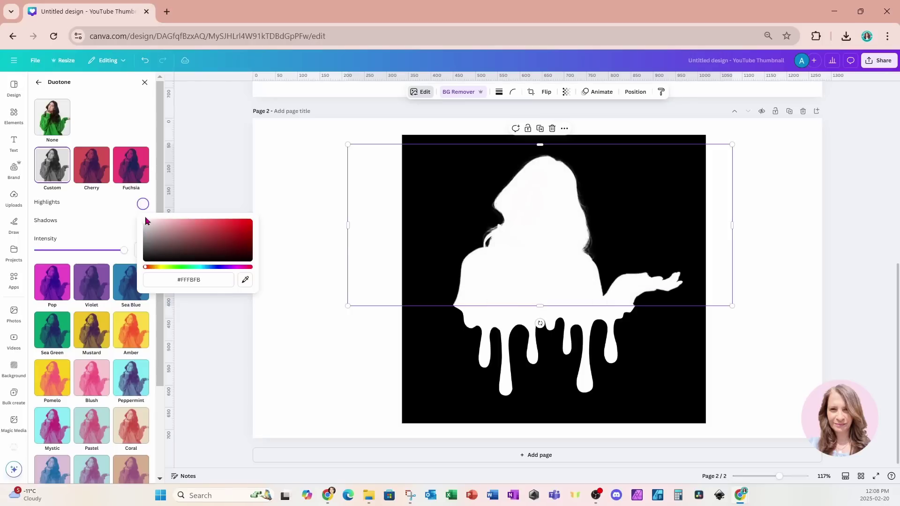
pyautogui.click(310, 195)
pyautogui.click(307, 195)
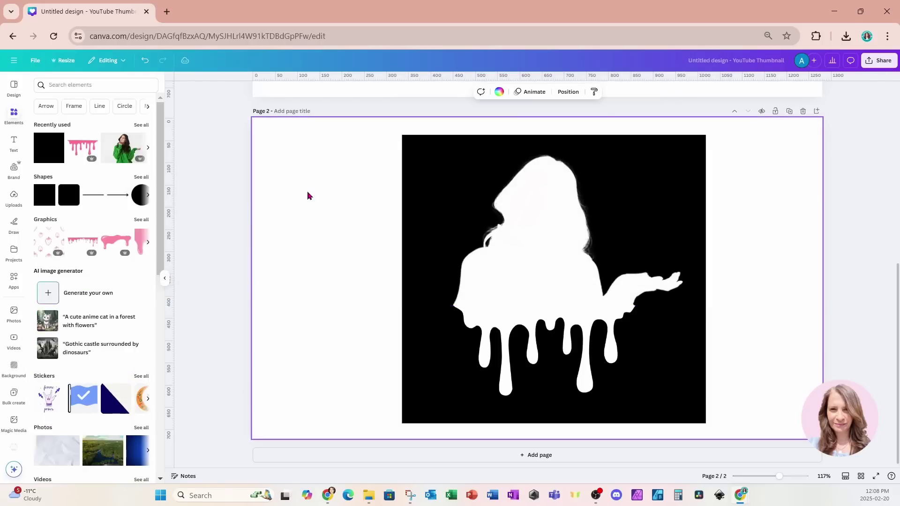
# Download only page 2 as a PNG, then return to page 1 and select its pink drip
pyautogui.click(879, 60)
pyautogui.click(761, 211)
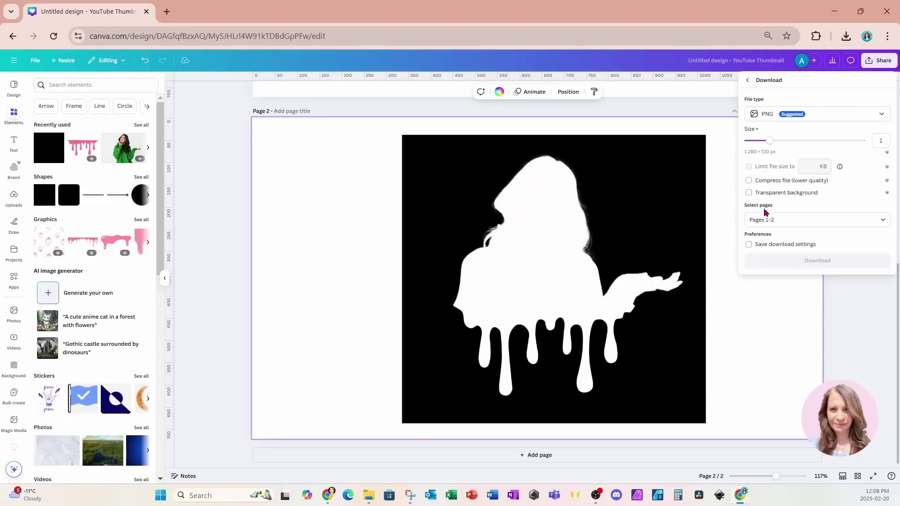
pyautogui.click(771, 221)
pyautogui.click(798, 256)
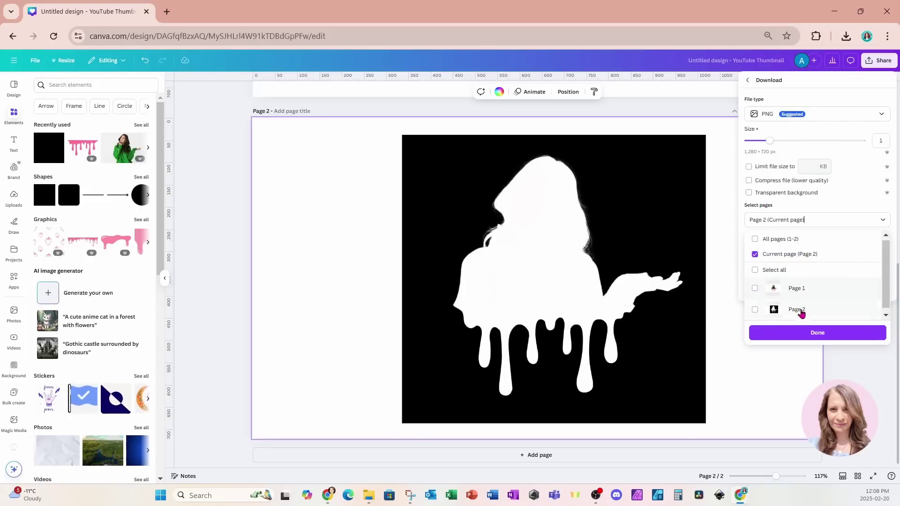
pyautogui.click(787, 334)
pyautogui.click(787, 299)
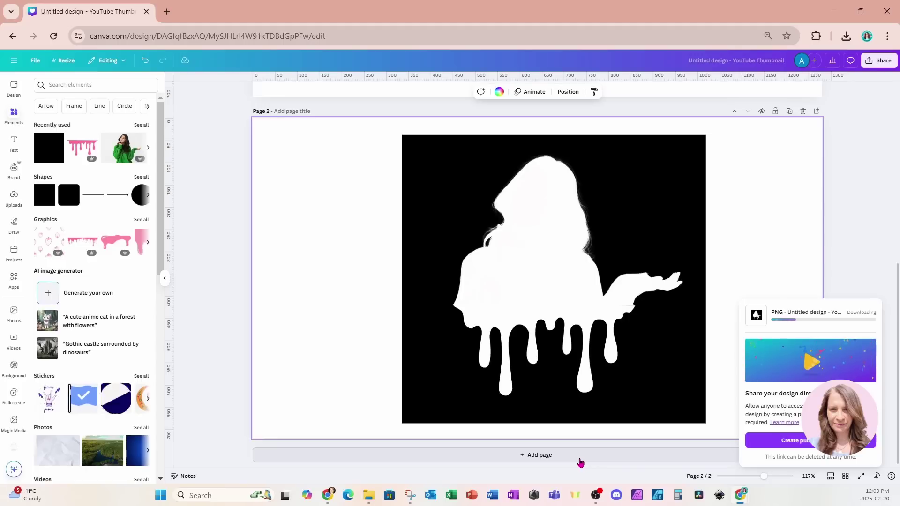
pyautogui.scroll(7, 514, 291)
pyautogui.click(606, 348)
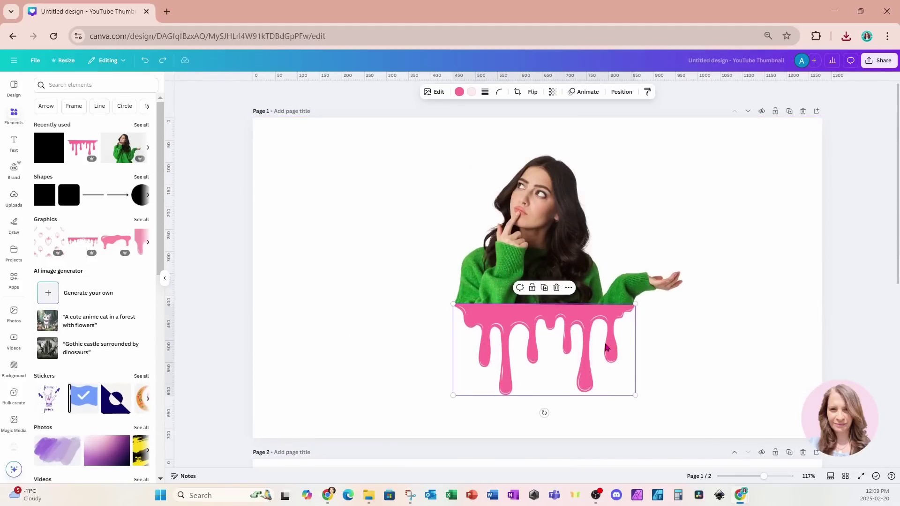
# Extend the woman photo downward and delete the pink drip
pyautogui.click(568, 266)
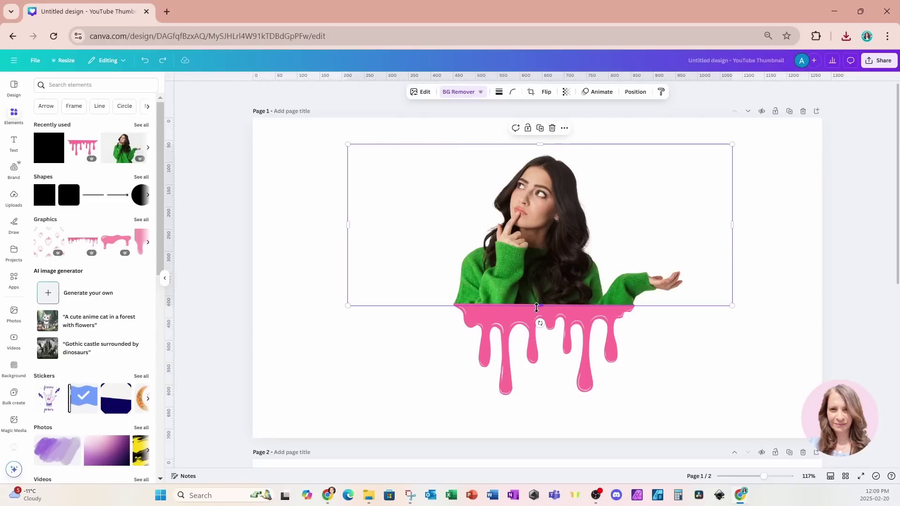
pyautogui.moveTo(537, 307); pyautogui.dragTo(537, 398)
pyautogui.click(554, 326)
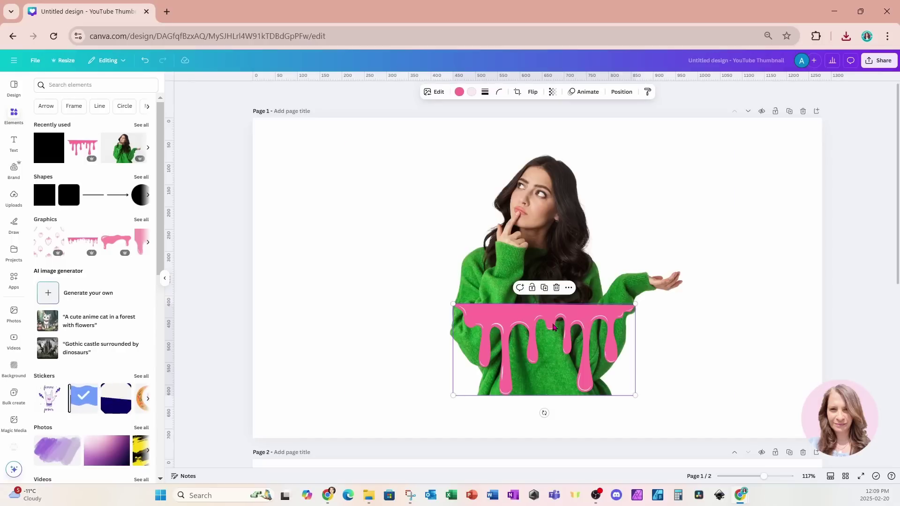
pyautogui.press('Delete')
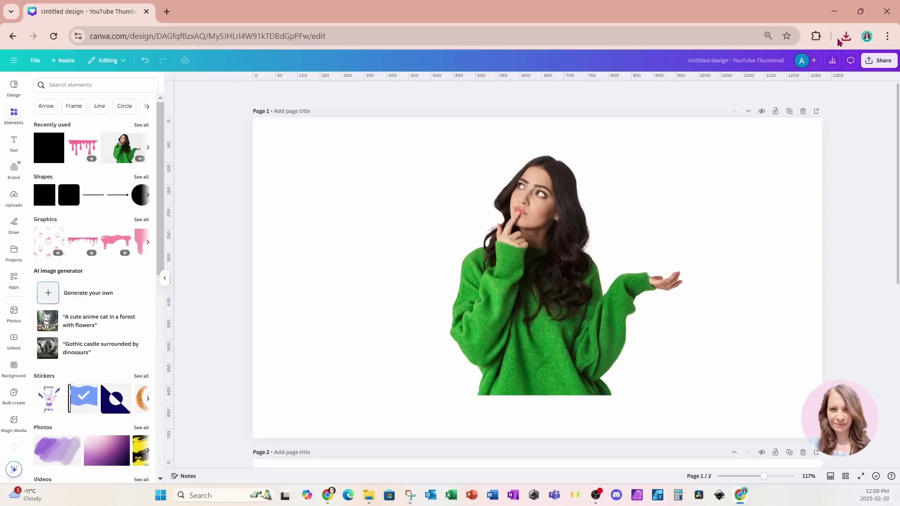
# Drag the downloaded mask PNG onto page 1 and remove its background
pyautogui.click(845, 37)
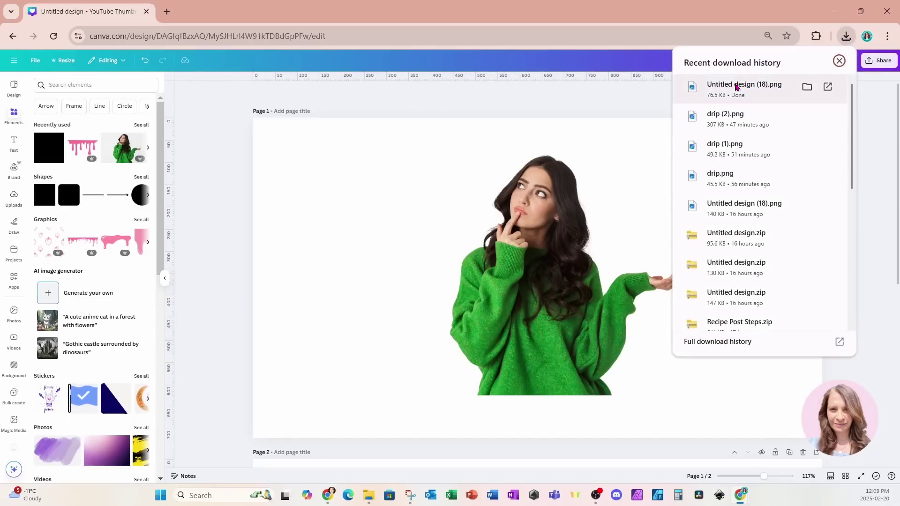
pyautogui.moveTo(736, 87); pyautogui.dragTo(494, 272)
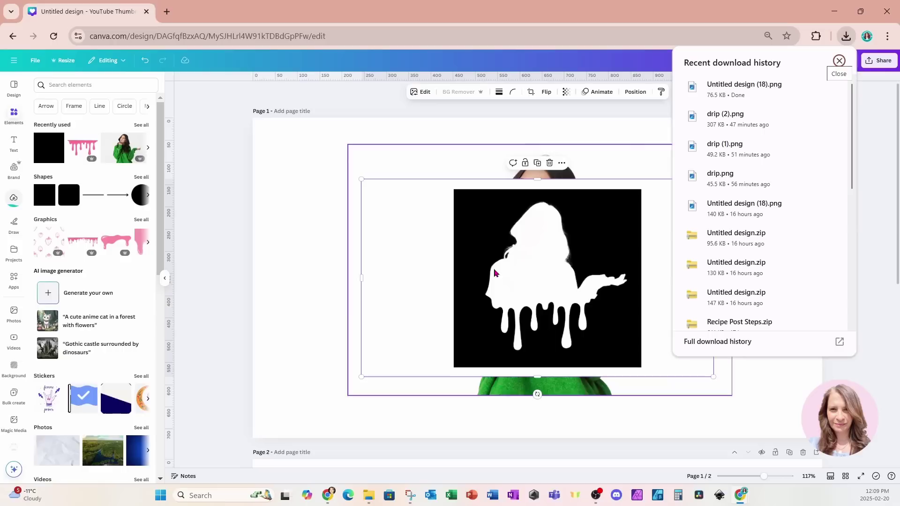
pyautogui.click(437, 230)
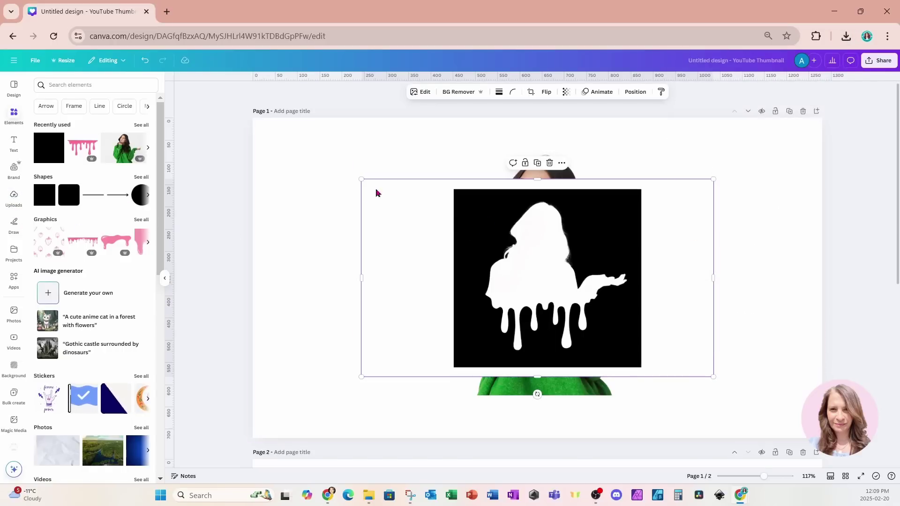
pyautogui.click(468, 93)
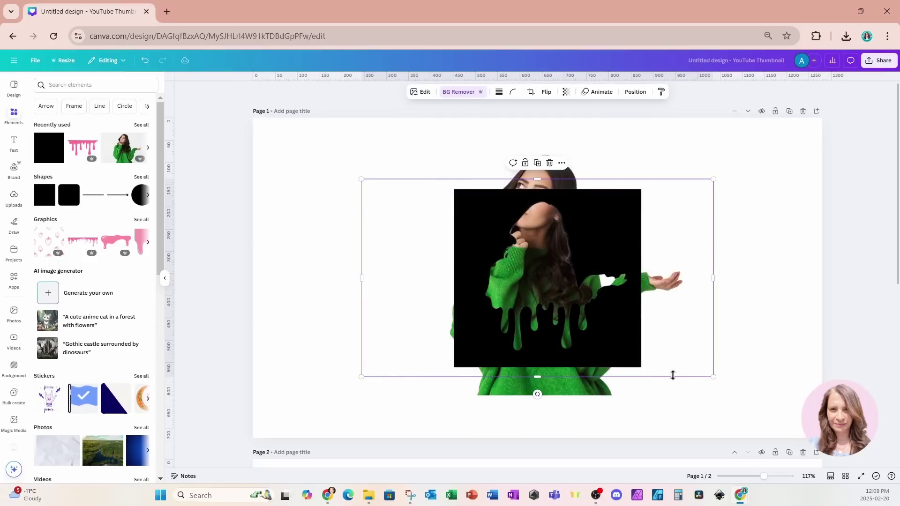
# Crop the mask image's top, bottom and sides, enlarge it, and align it over the woman
pyautogui.moveTo(538, 377); pyautogui.dragTo(538, 369)
pyautogui.moveTo(536, 180); pyautogui.dragTo(537, 189)
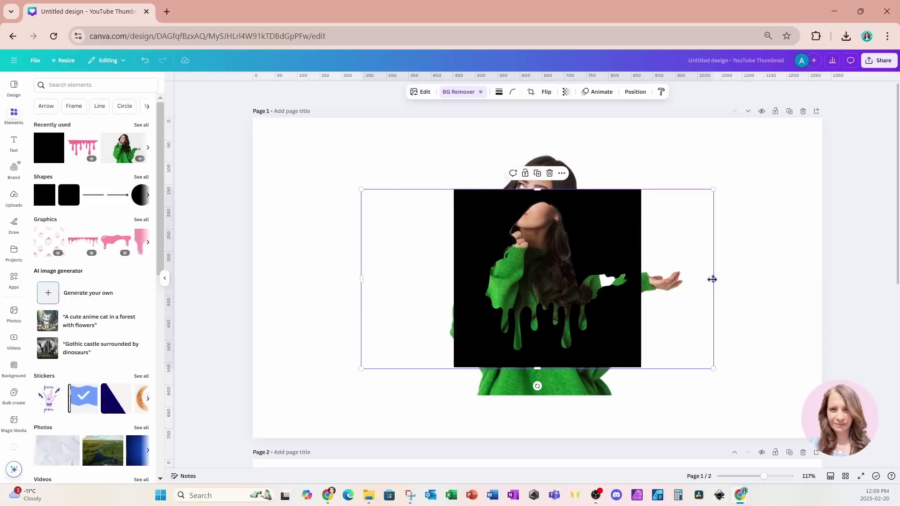
pyautogui.moveTo(712, 280); pyautogui.dragTo(646, 279)
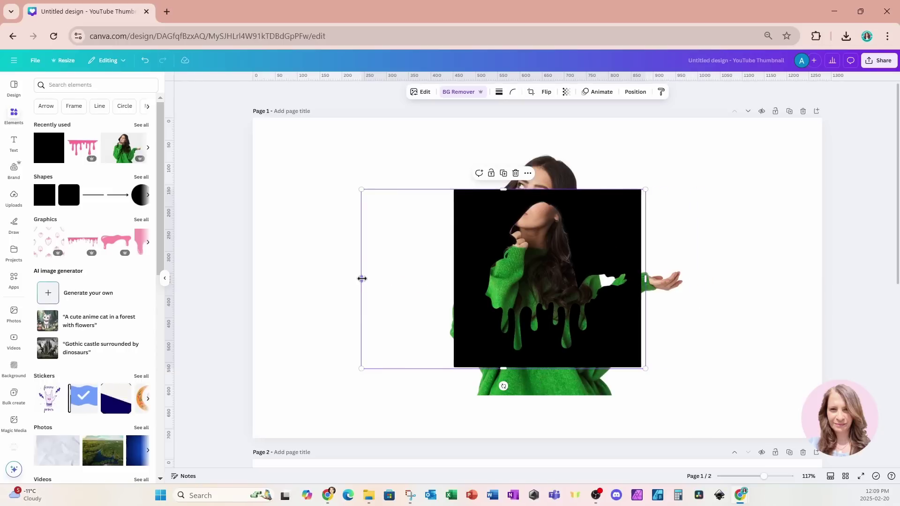
pyautogui.moveTo(362, 279); pyautogui.dragTo(452, 279)
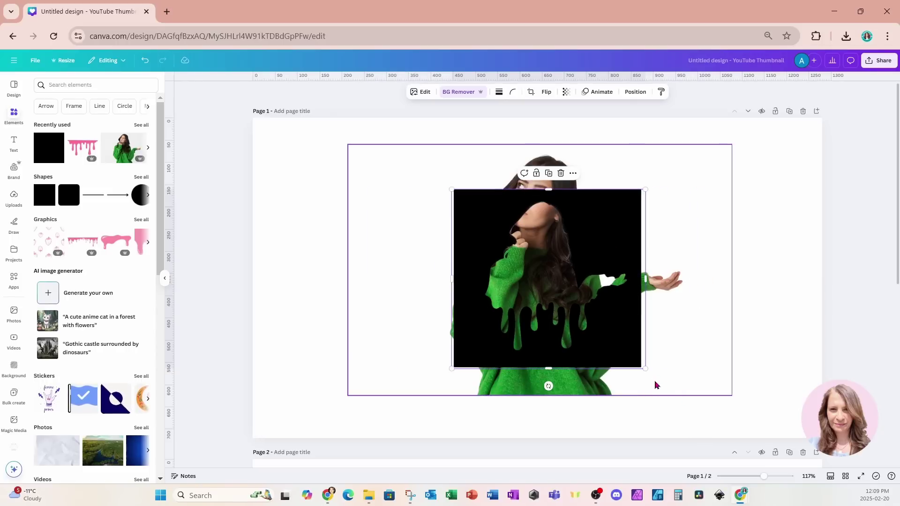
pyautogui.moveTo(645, 368); pyautogui.dragTo(732, 429)
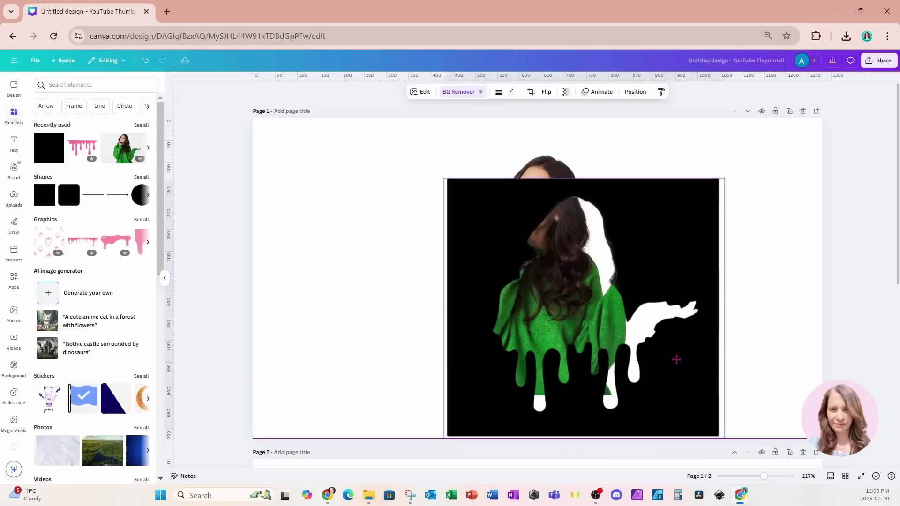
pyautogui.moveTo(676, 359); pyautogui.dragTo(643, 365)
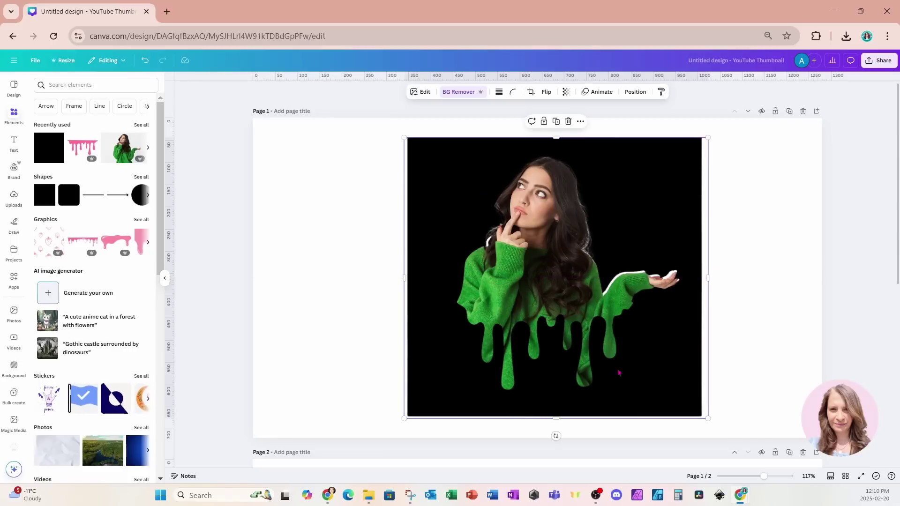
# Apply a custom duotone to the mask with white shadows and near-white highlights
pyautogui.click(424, 92)
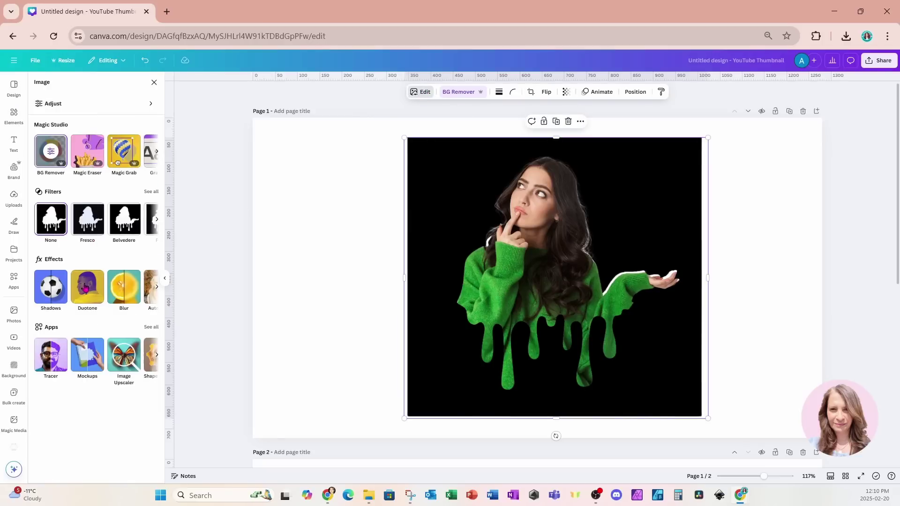
pyautogui.click(86, 289)
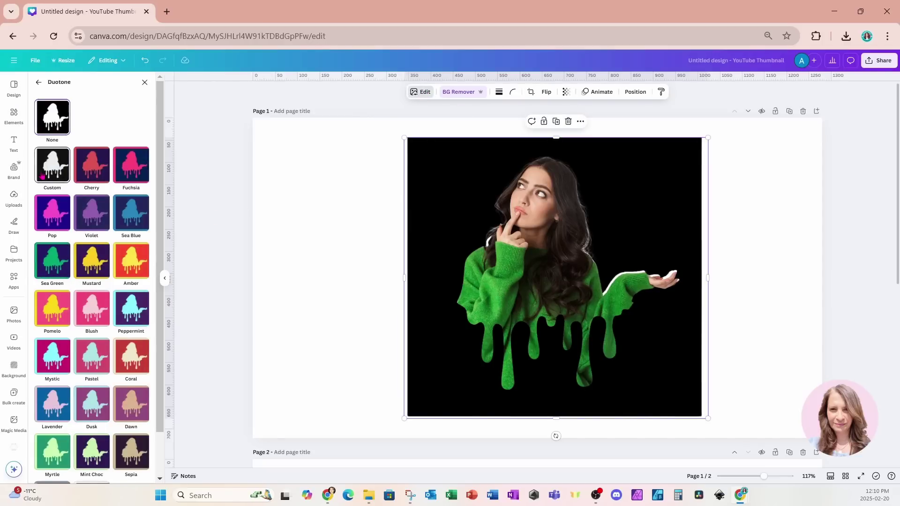
pyautogui.click(42, 175)
pyautogui.click(143, 222)
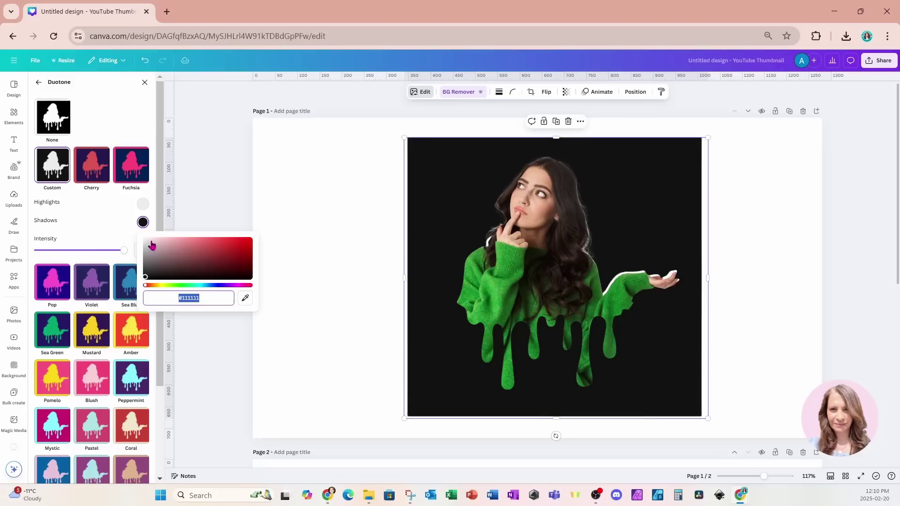
pyautogui.moveTo(148, 280); pyautogui.dragTo(126, 226)
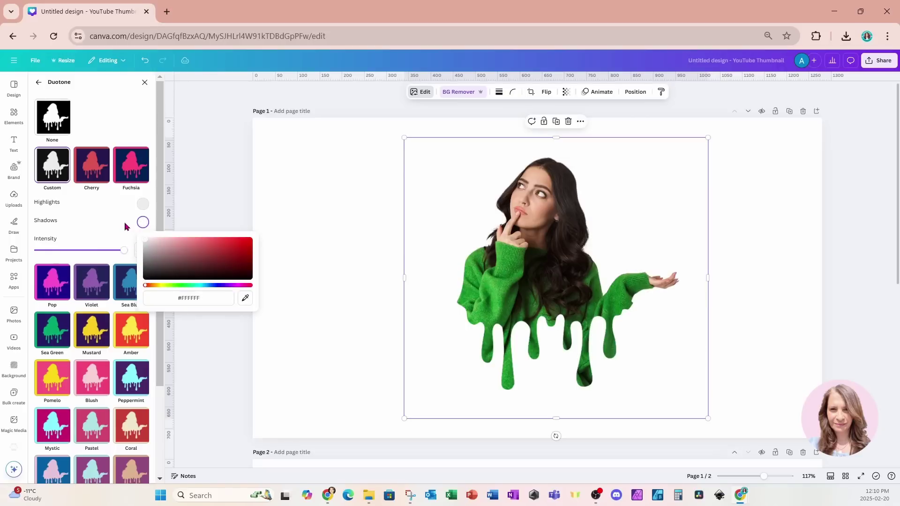
pyautogui.click(143, 205)
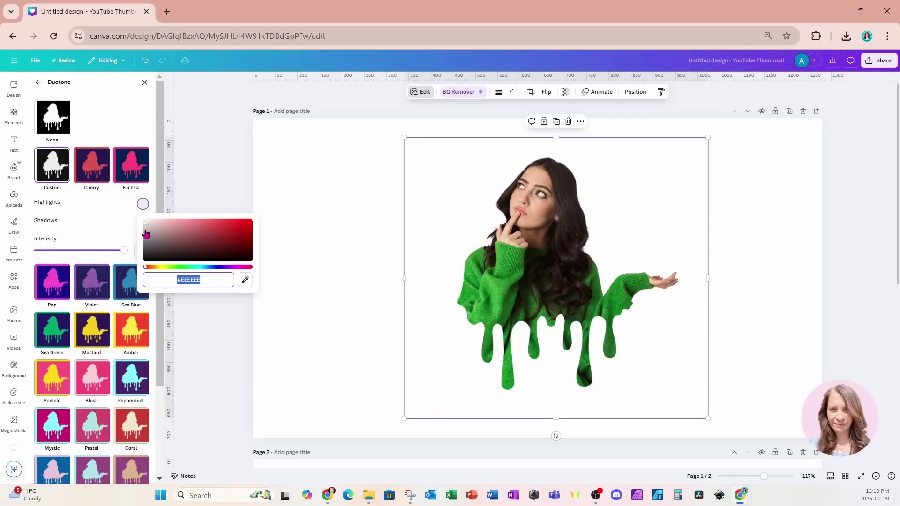
pyautogui.click(146, 224)
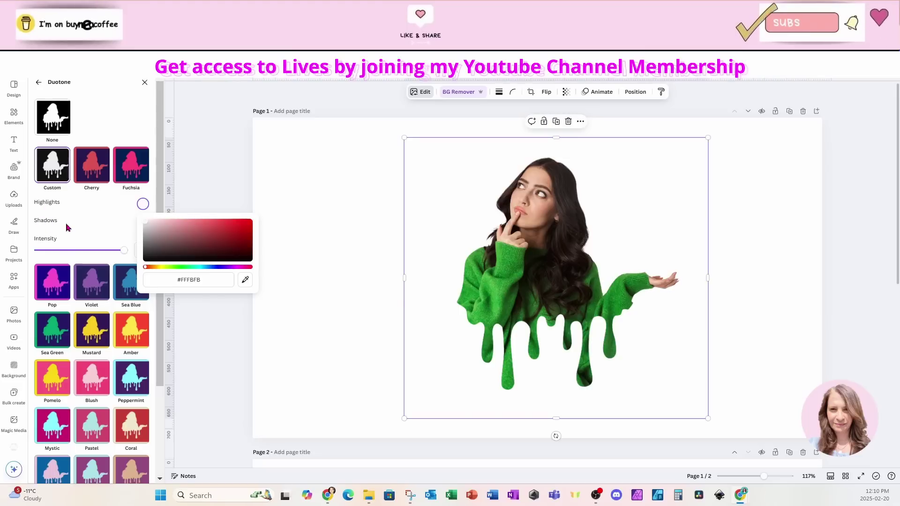
pyautogui.click(317, 194)
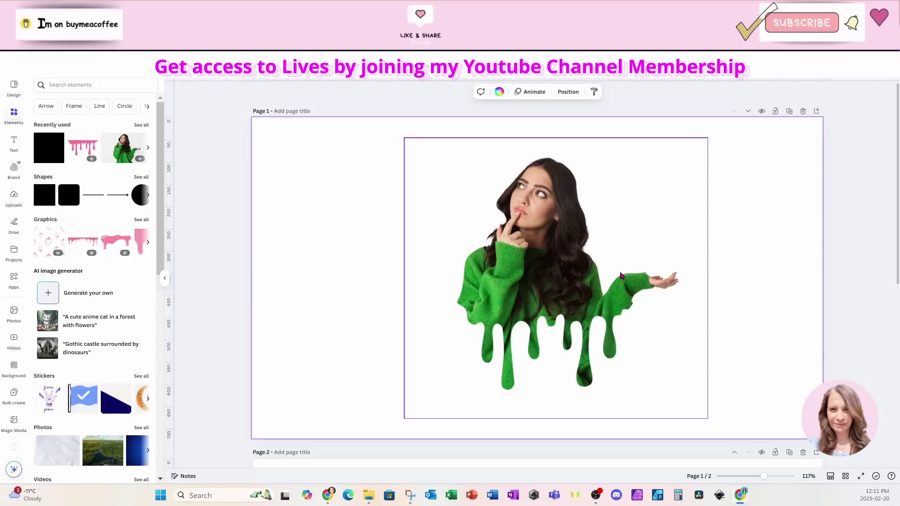
# Download only the current page 1 as a PNG
pyautogui.click(759, 157)
pyautogui.click(872, 66)
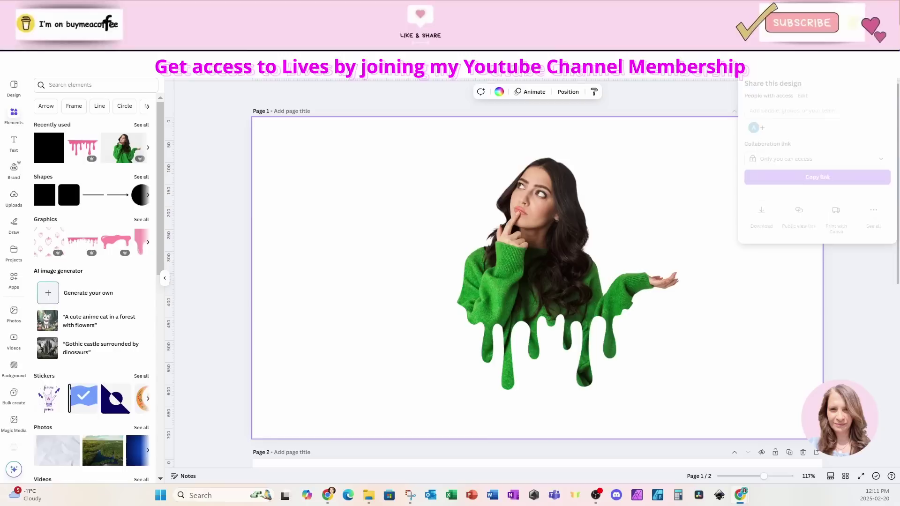
pyautogui.click(761, 210)
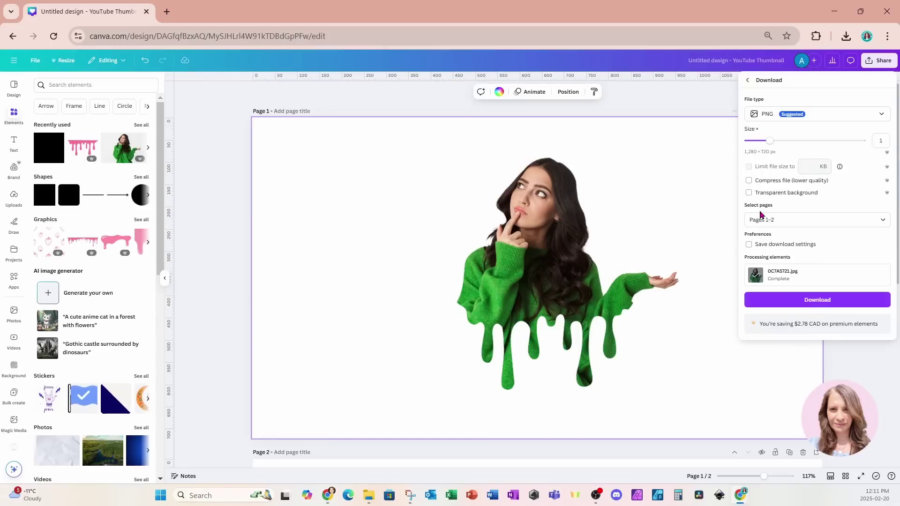
pyautogui.click(787, 221)
pyautogui.click(780, 257)
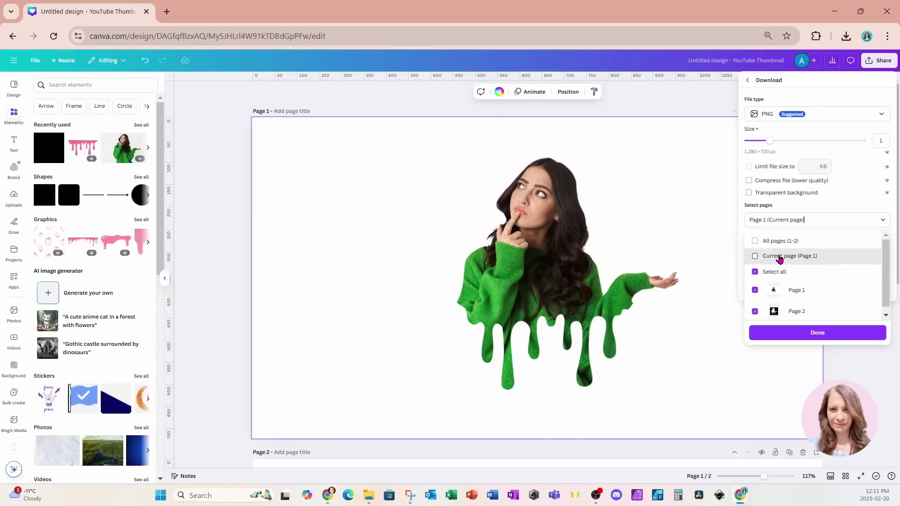
pyautogui.click(798, 336)
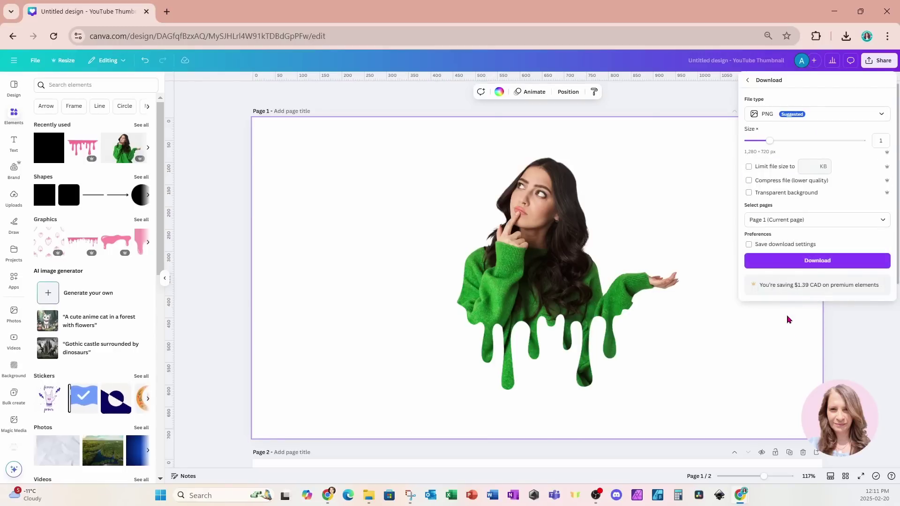
pyautogui.click(787, 261)
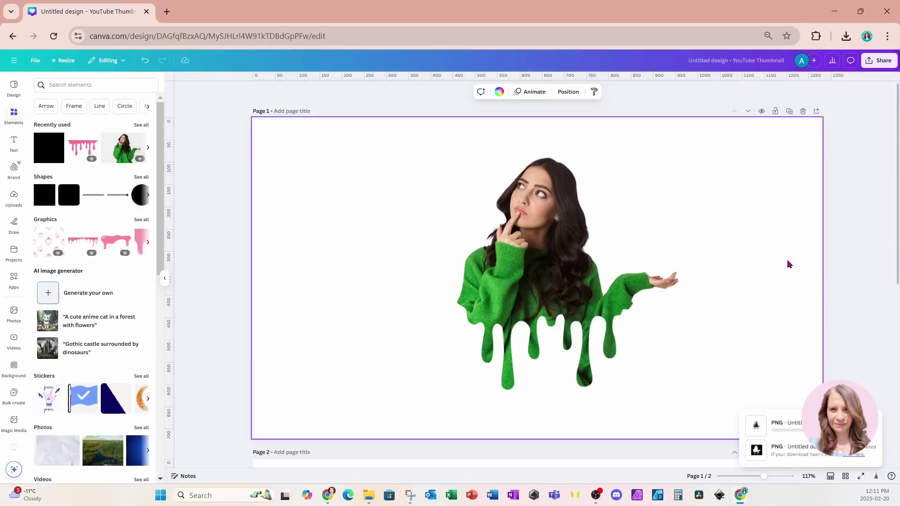
# Add page 3 with the downloaded PNG, cropped narrower and enlarged to about 571 × 669
pyautogui.scroll(-6, 652, 332)
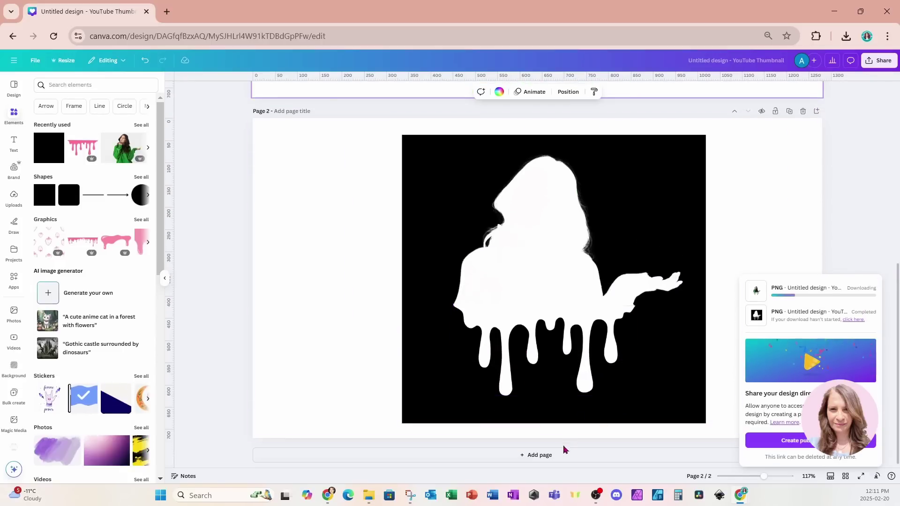
pyautogui.click(564, 454)
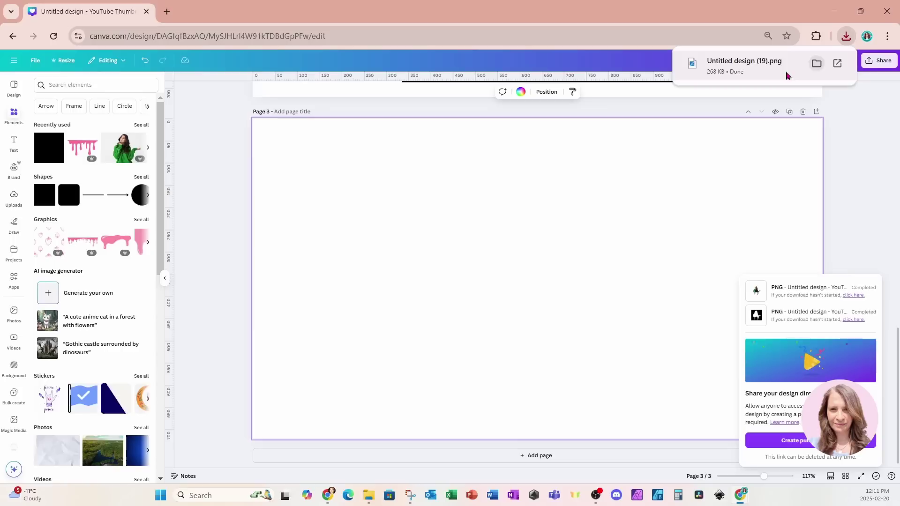
pyautogui.moveTo(745, 66); pyautogui.dragTo(534, 265)
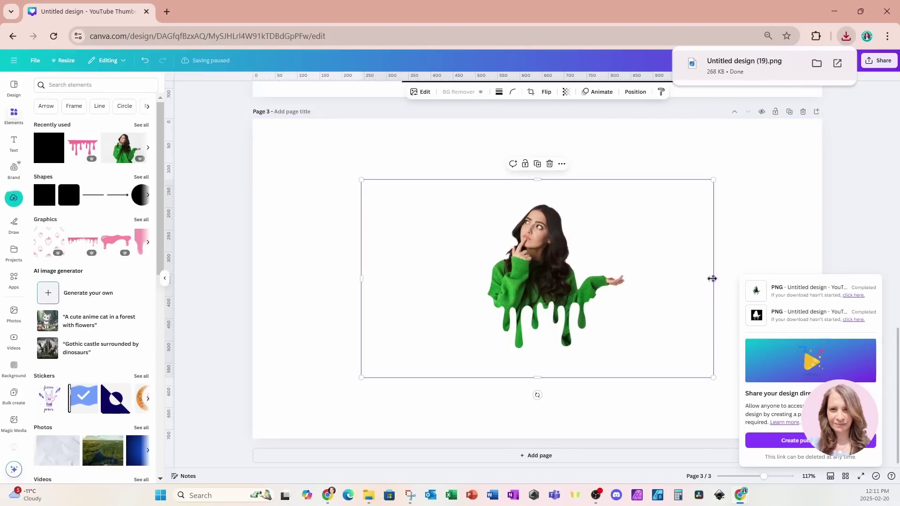
pyautogui.moveTo(712, 279); pyautogui.dragTo(637, 278)
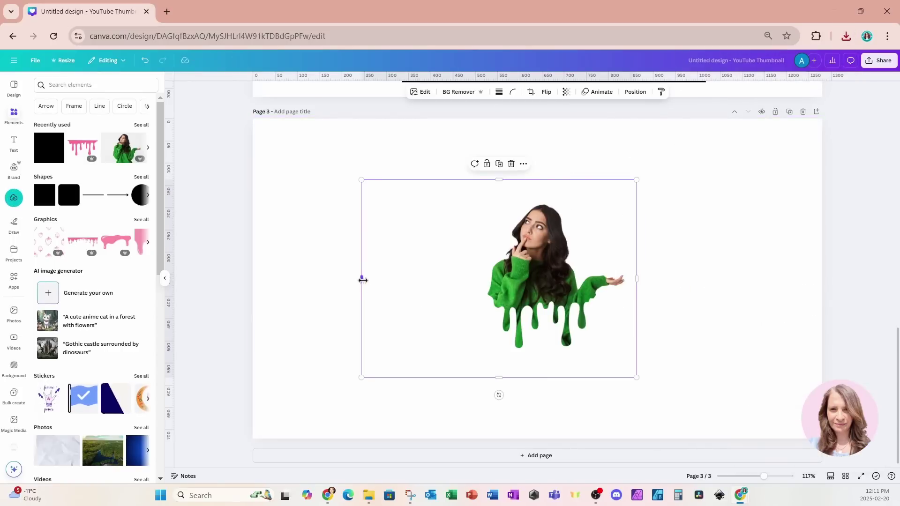
pyautogui.moveTo(362, 280); pyautogui.dragTo(468, 280)
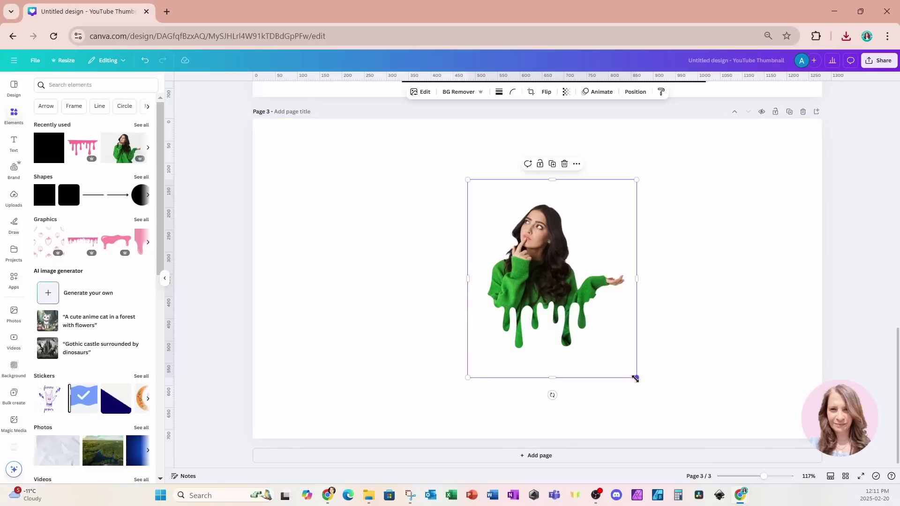
pyautogui.moveTo(636, 378); pyautogui.dragTo(677, 427)
pyautogui.moveTo(467, 179); pyautogui.dragTo(396, 148)
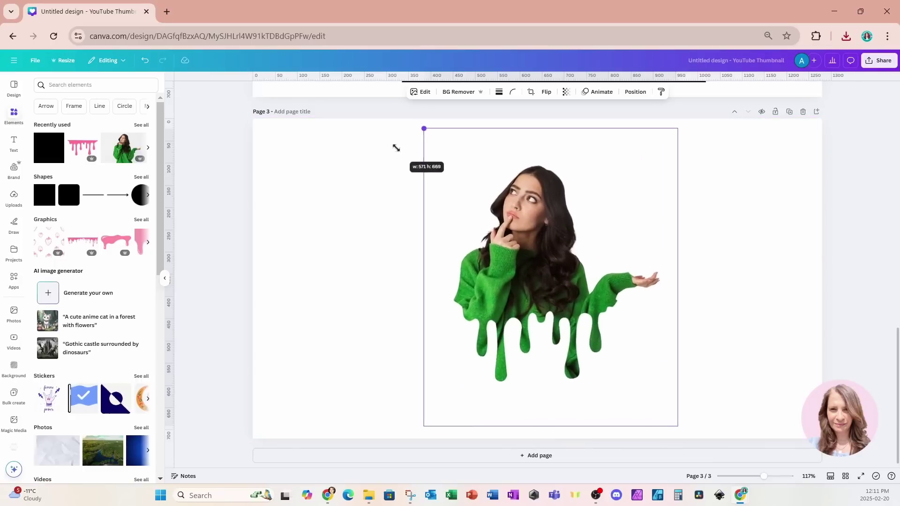
# Make page 3's background purple
pyautogui.click(355, 168)
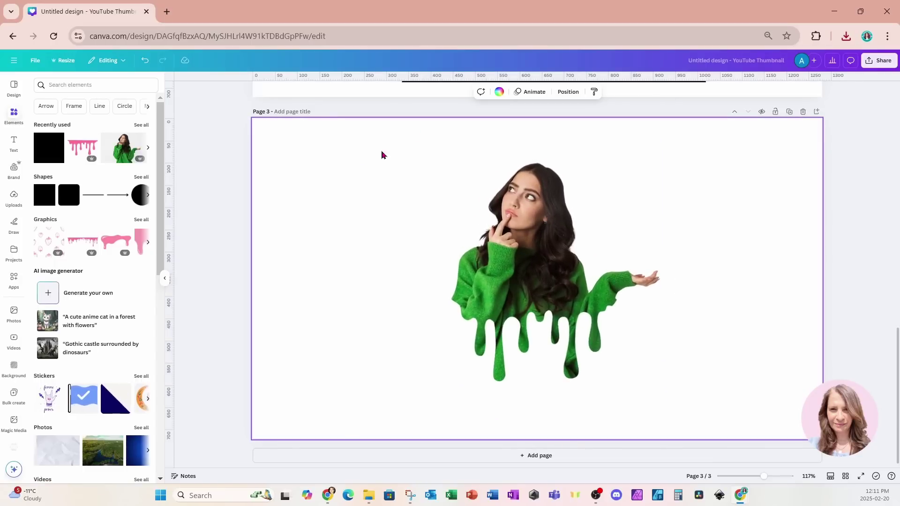
pyautogui.click(498, 92)
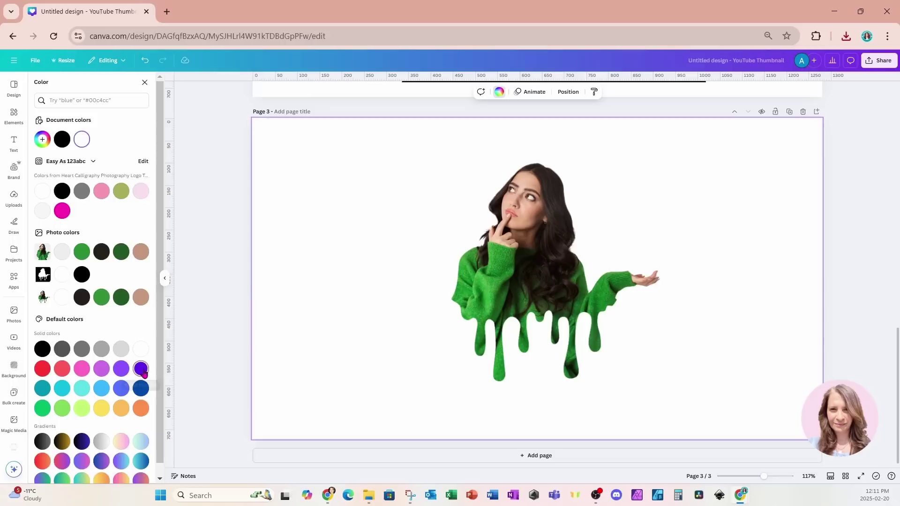
pyautogui.click(141, 369)
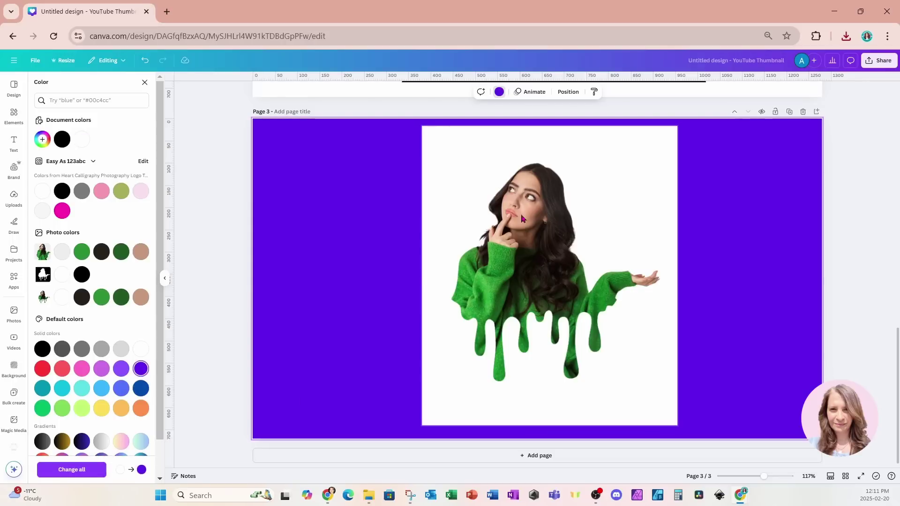
# Remove the white backdrop from the woman image with BG Remover
pyautogui.click(467, 133)
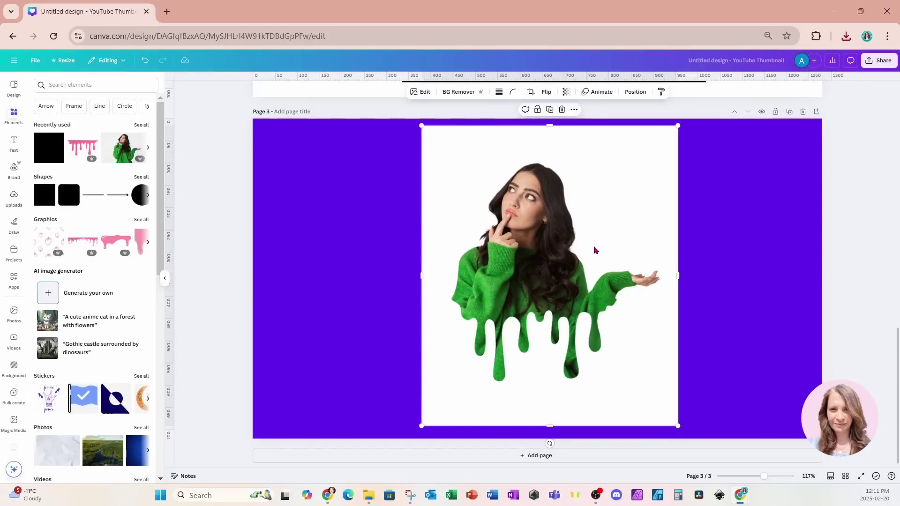
pyautogui.click(469, 92)
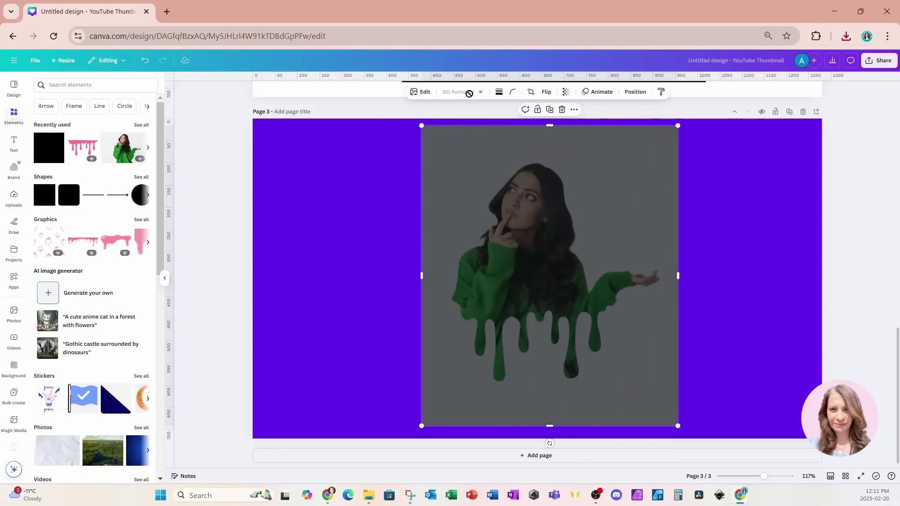
pyautogui.click(755, 225)
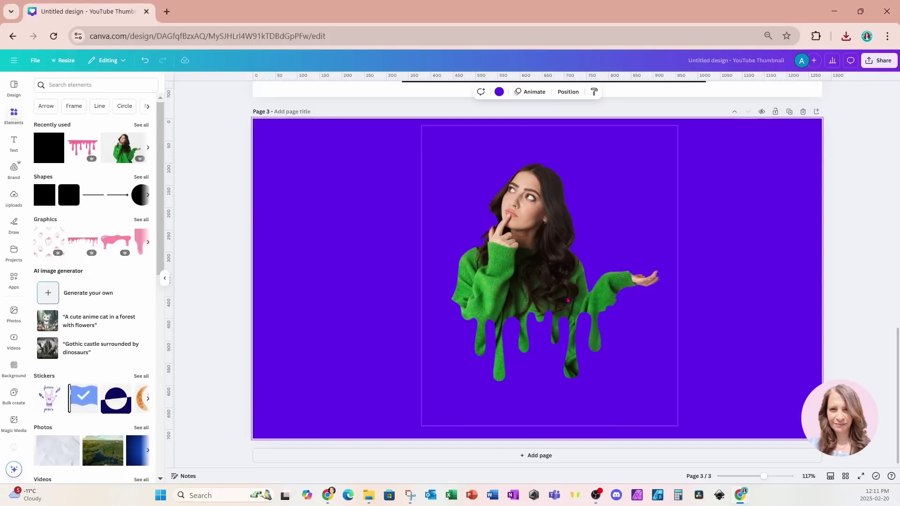
# Give the woman a Drop shadow (blur 20, angle 62, distance 50) and zoom in to check it
pyautogui.click(531, 269)
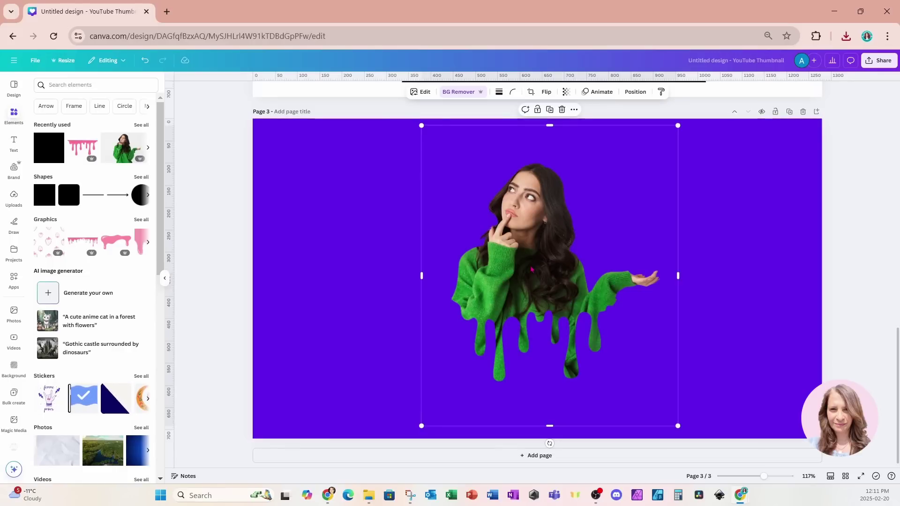
pyautogui.click(417, 93)
pyautogui.click(54, 289)
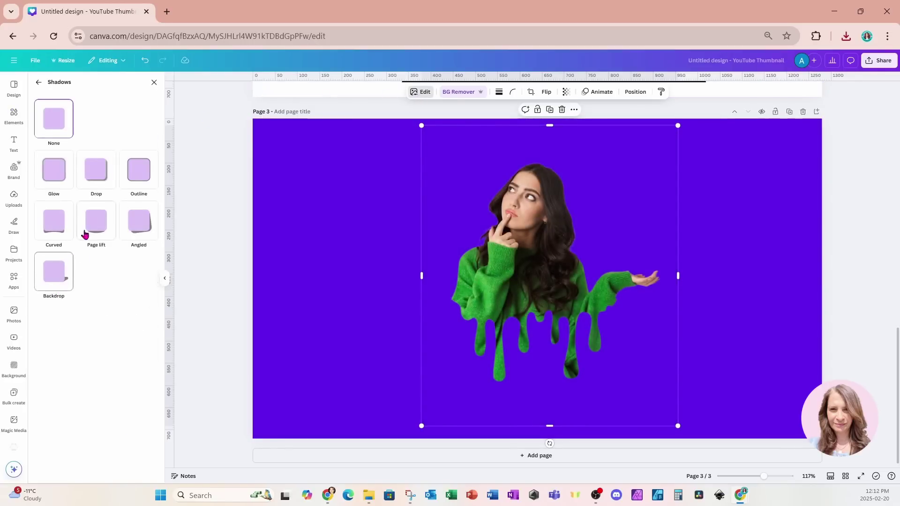
pyautogui.click(100, 175)
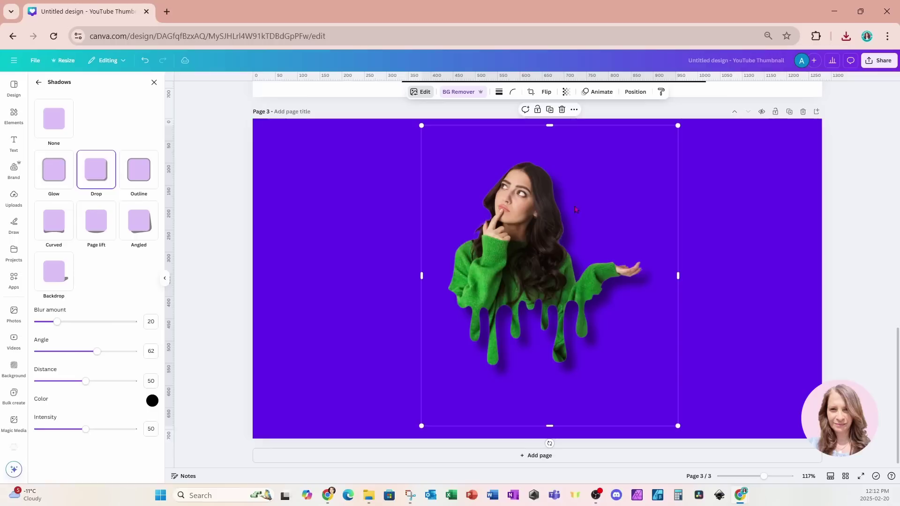
pyautogui.click(722, 324)
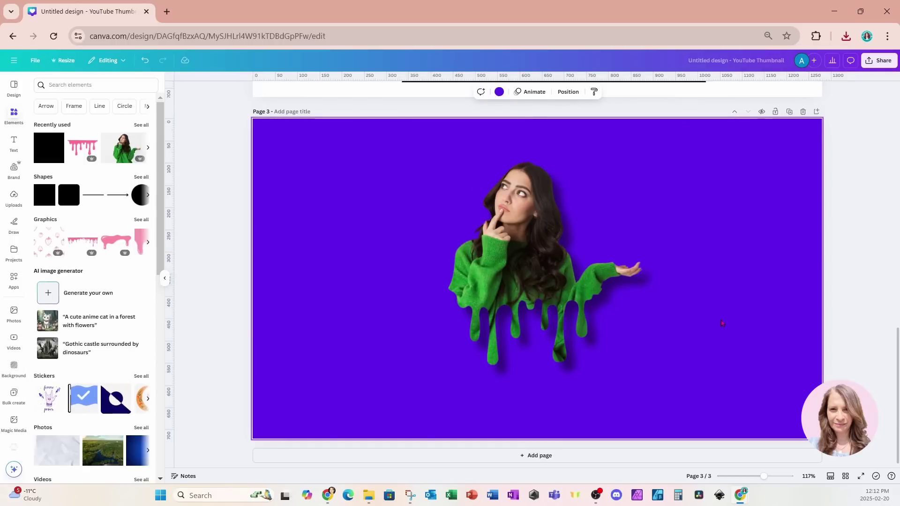
pyautogui.moveTo(764, 476); pyautogui.dragTo(775, 480)
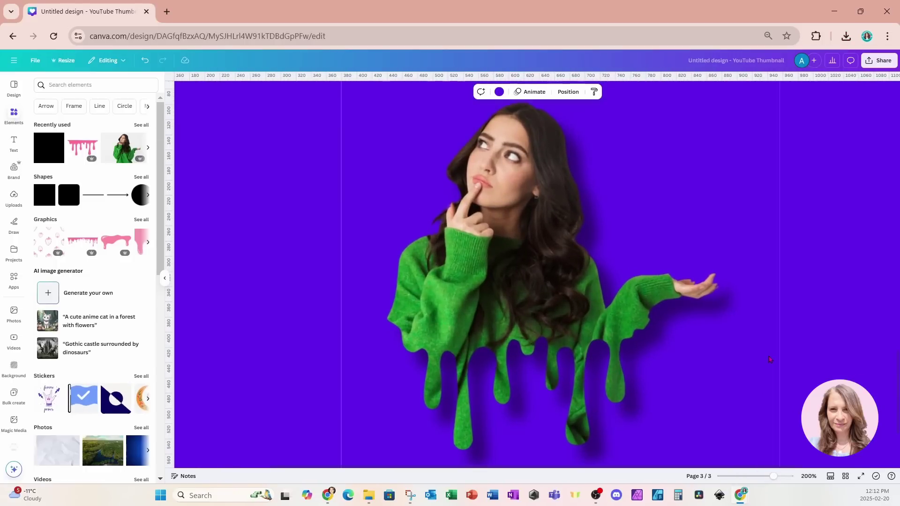